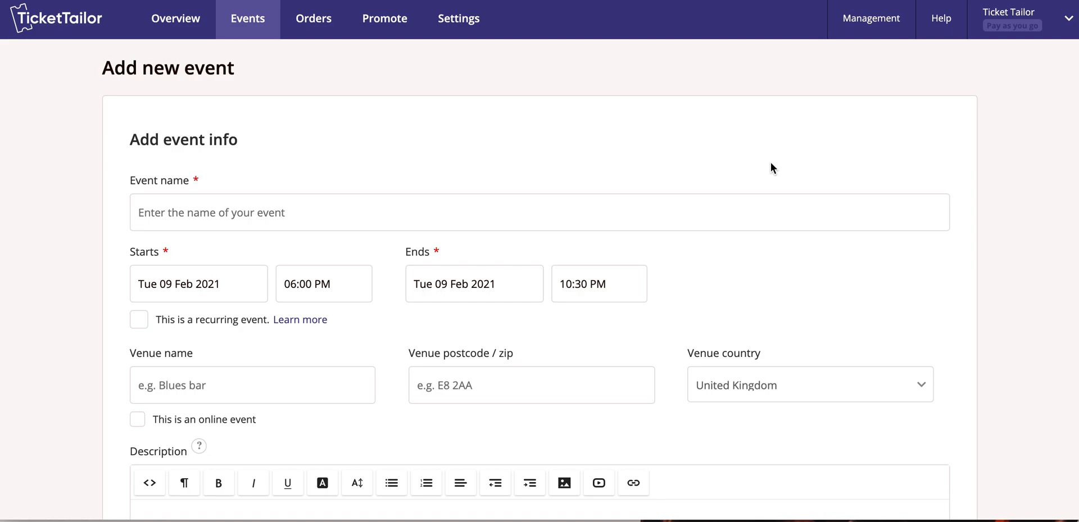
scroll(770, 162, down, 1)
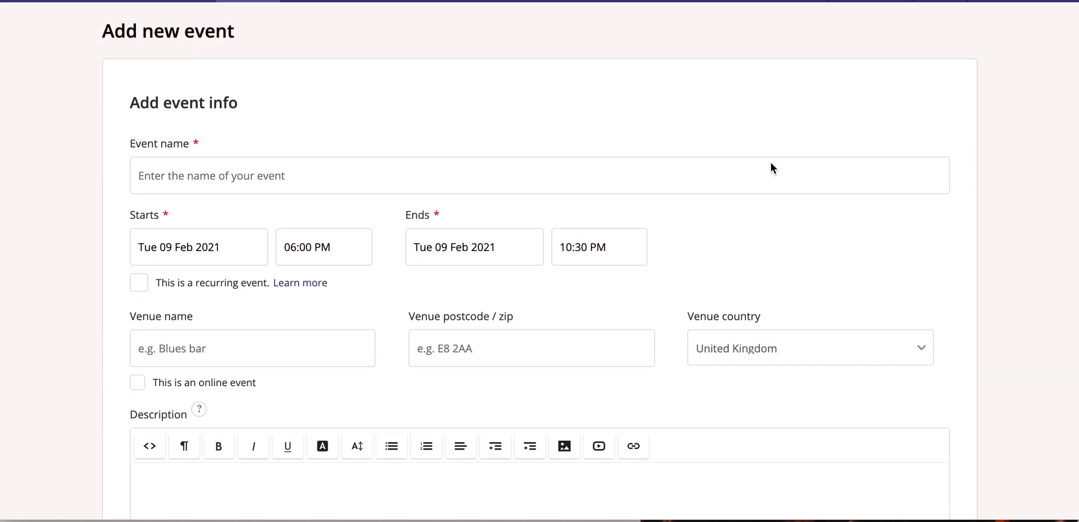
scroll(770, 163, down, 2)
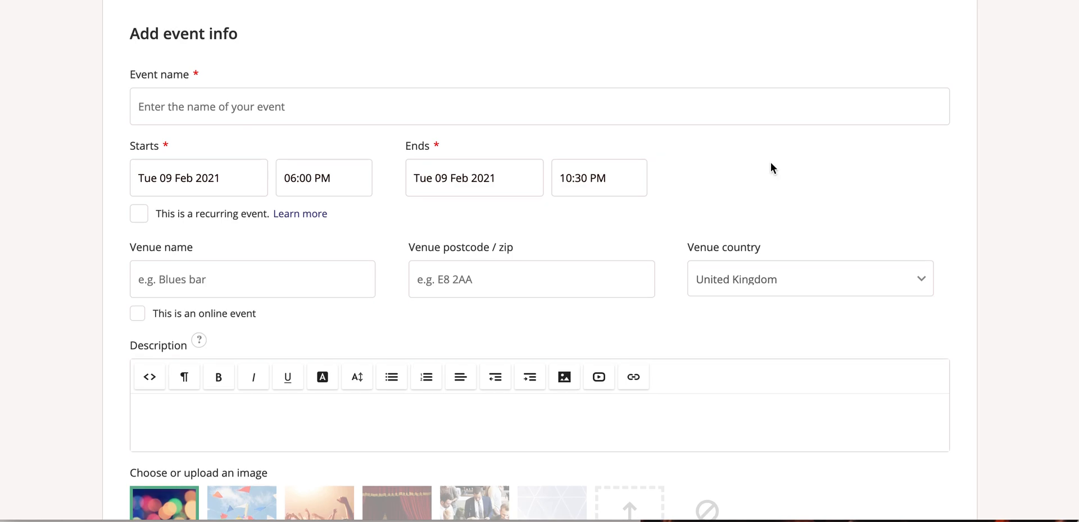
Name the event 'Writers workshop' and set its start to Fri 12 Feb 2021 at 07:00 PM
click(332, 110)
text(workshop)
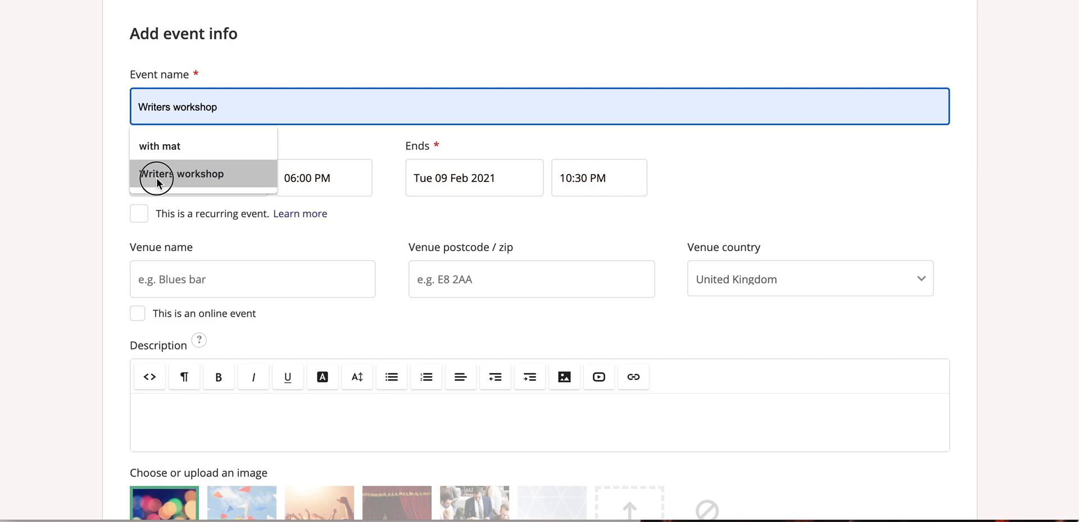
click(158, 177)
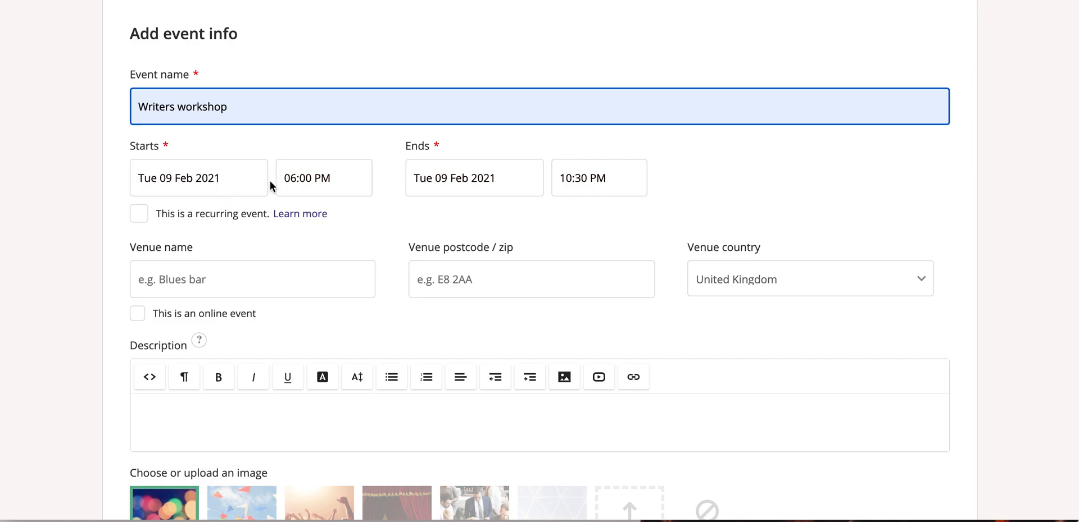
click(236, 179)
click(281, 273)
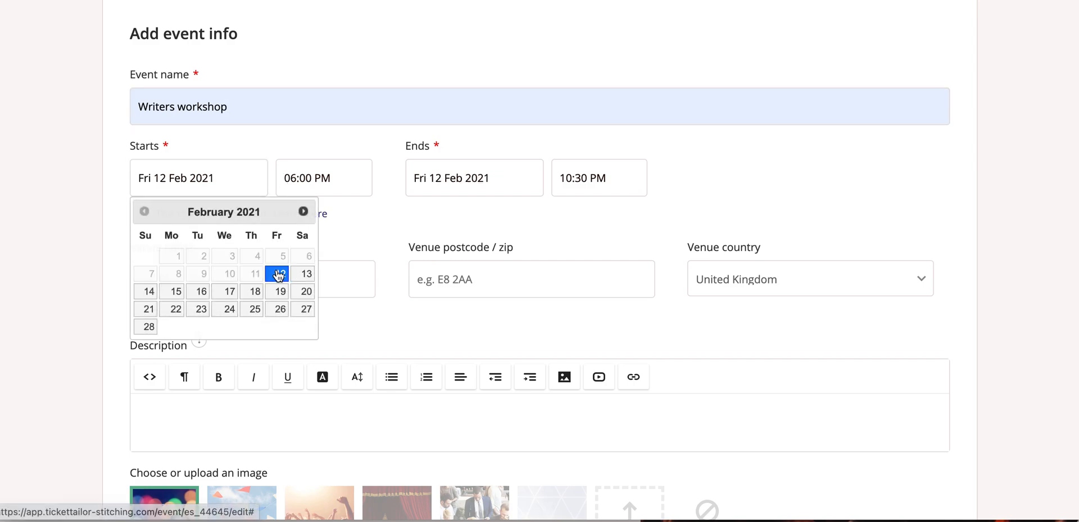
click(304, 178)
text(7:00)
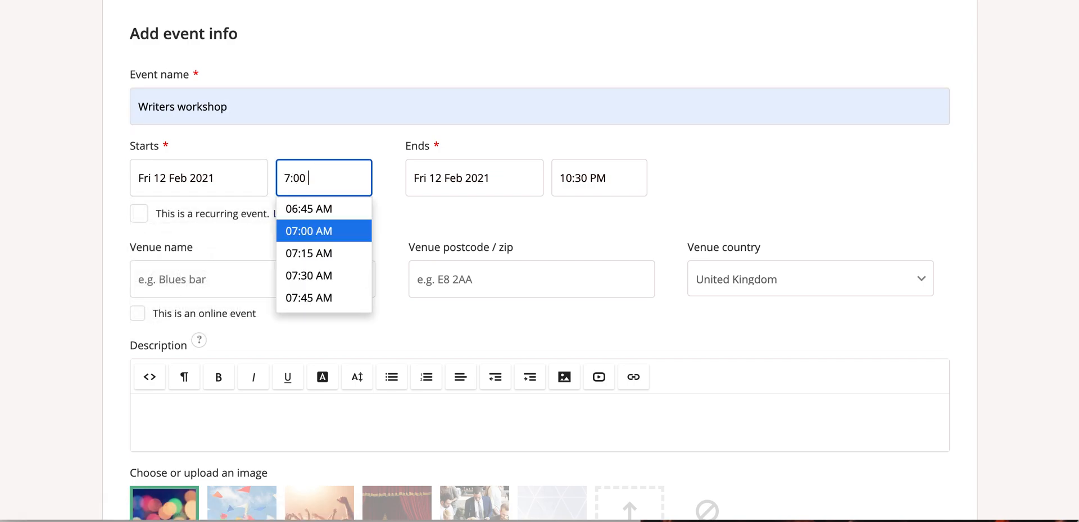
text( PM)
click(302, 231)
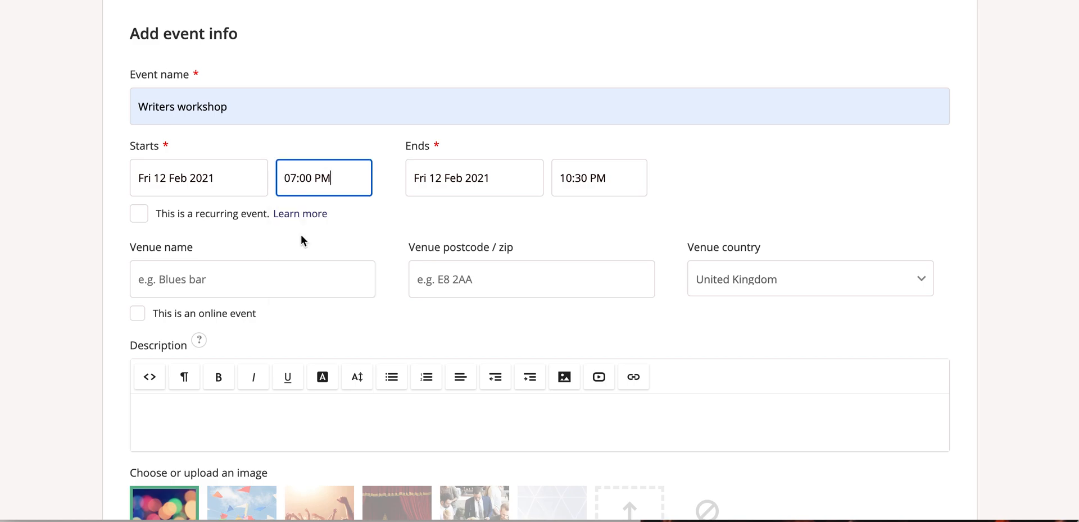
Mark the event as recurring and as an online event hosted on Zoom
click(139, 215)
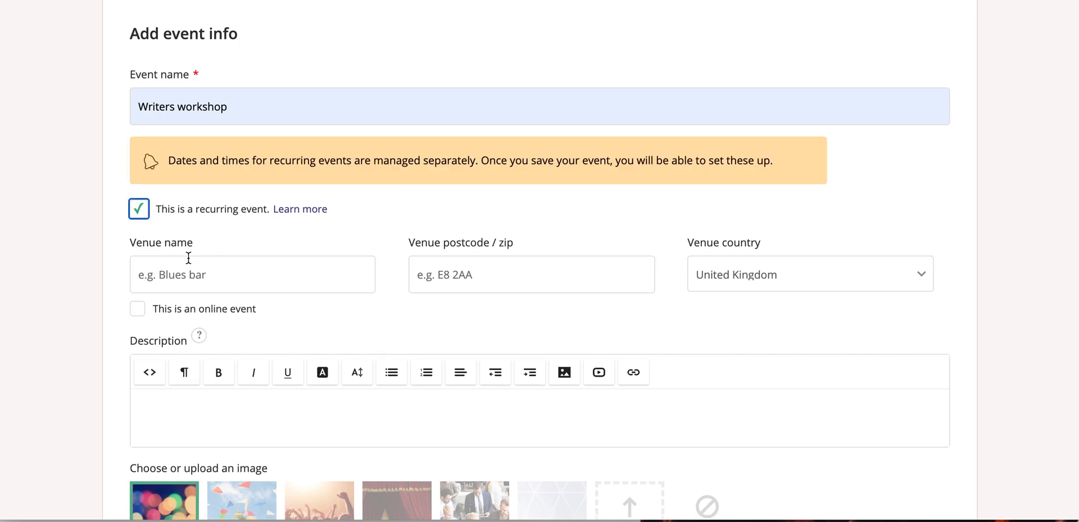
click(136, 309)
click(176, 274)
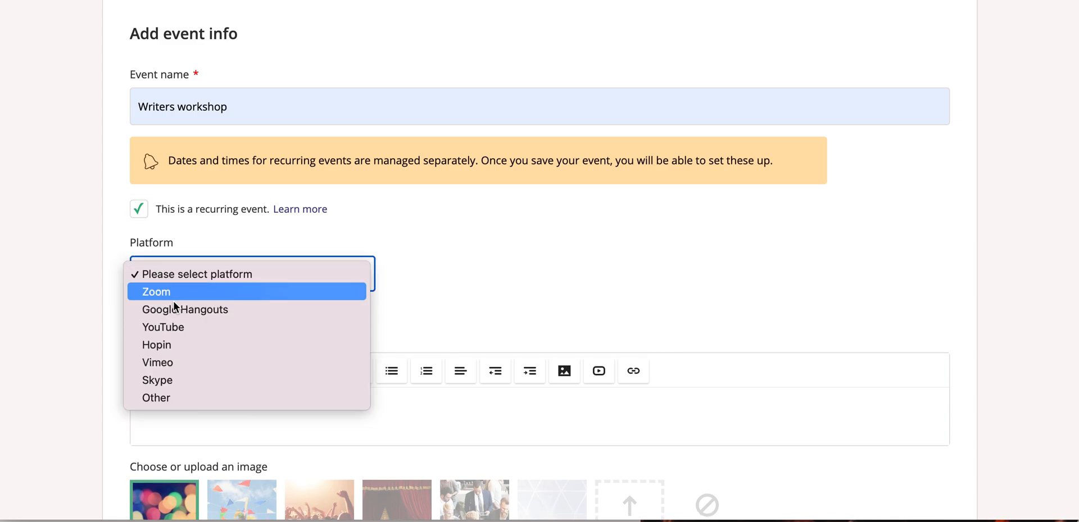
click(177, 310)
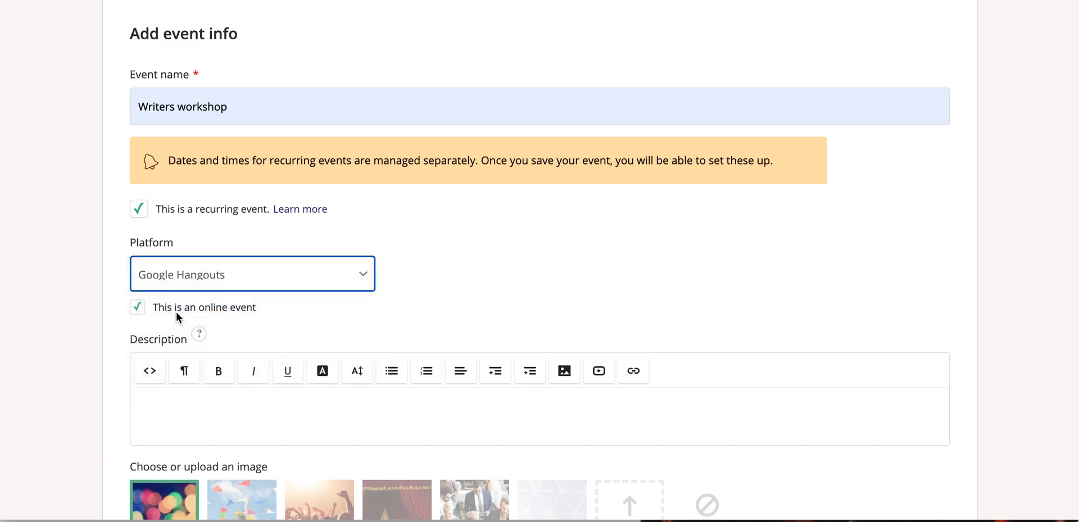
key(Down)
click(170, 408)
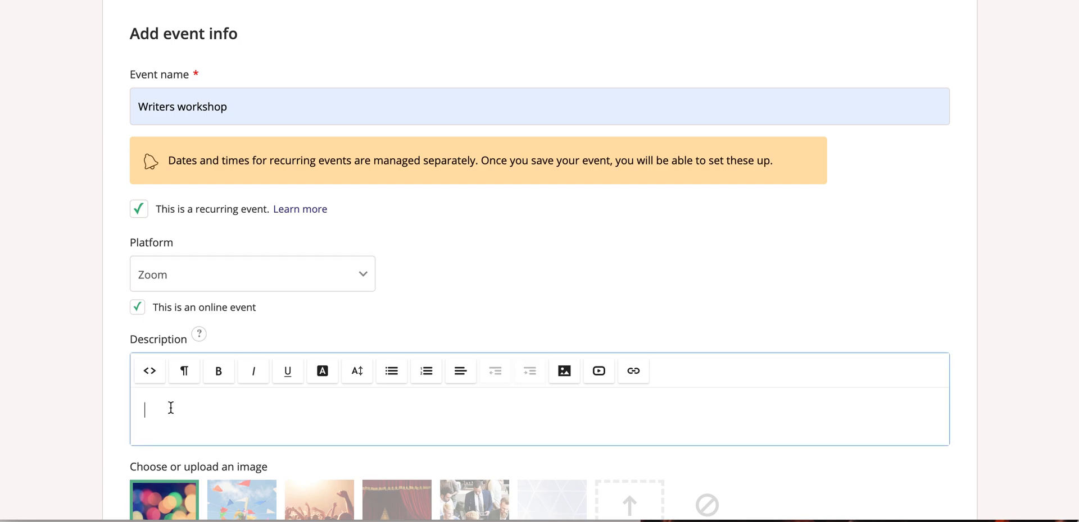
text(Learn to write amazing event descriptions in this 15 minute seminar!)
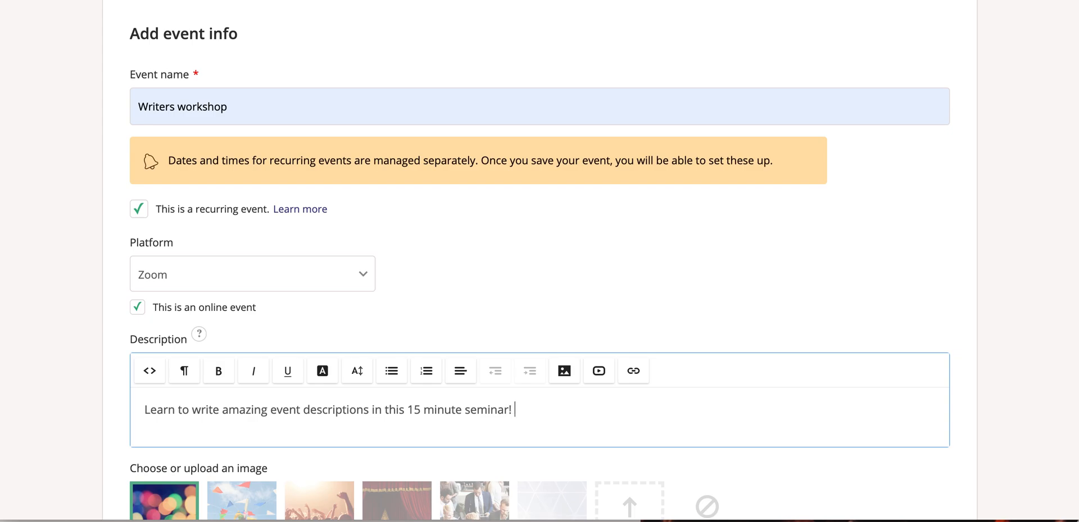
scroll(189, 421, down, 3)
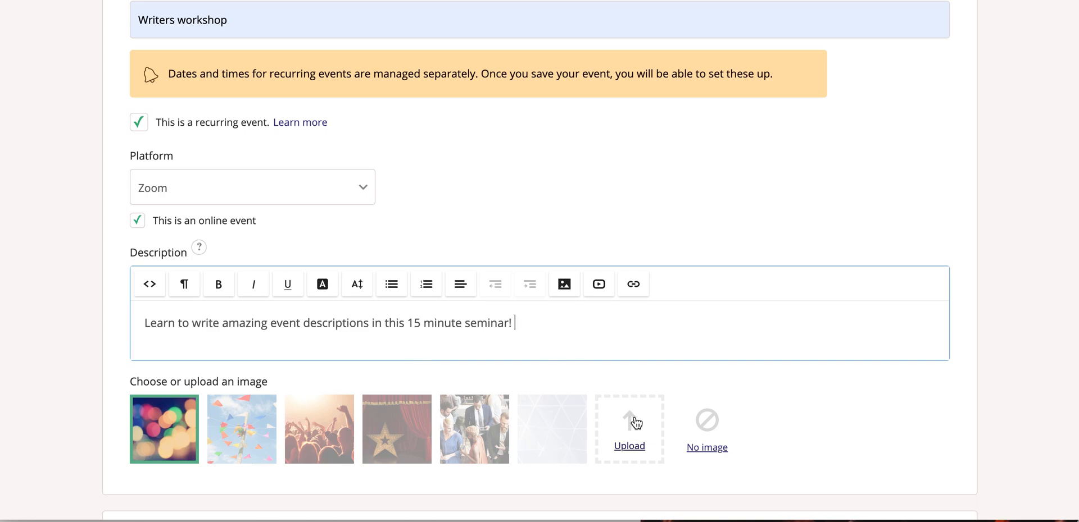
Use a custom uploaded header image and replace the floral event page image
click(629, 425)
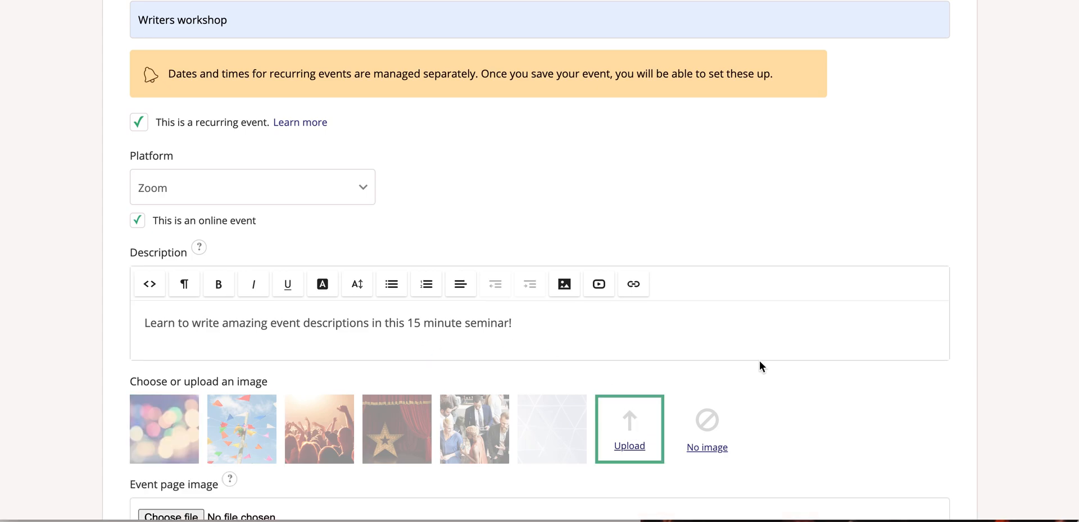
scroll(760, 361, down, 3)
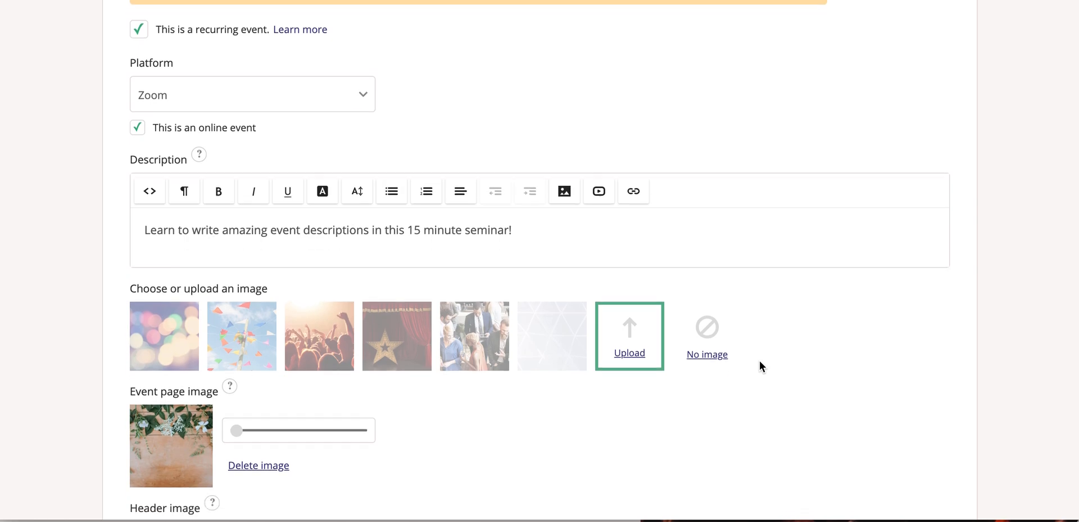
scroll(760, 361, down, 5)
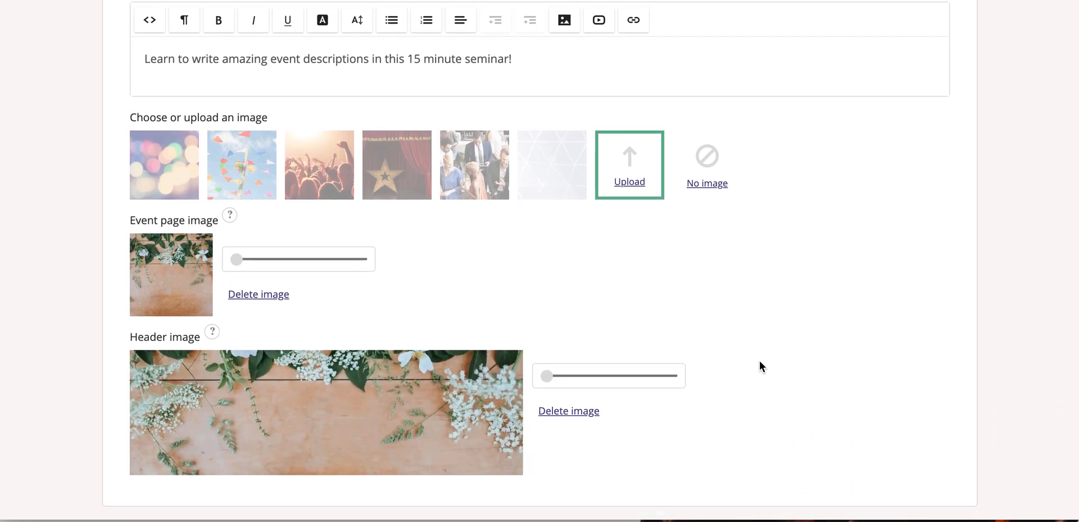
scroll(760, 361, down, 1)
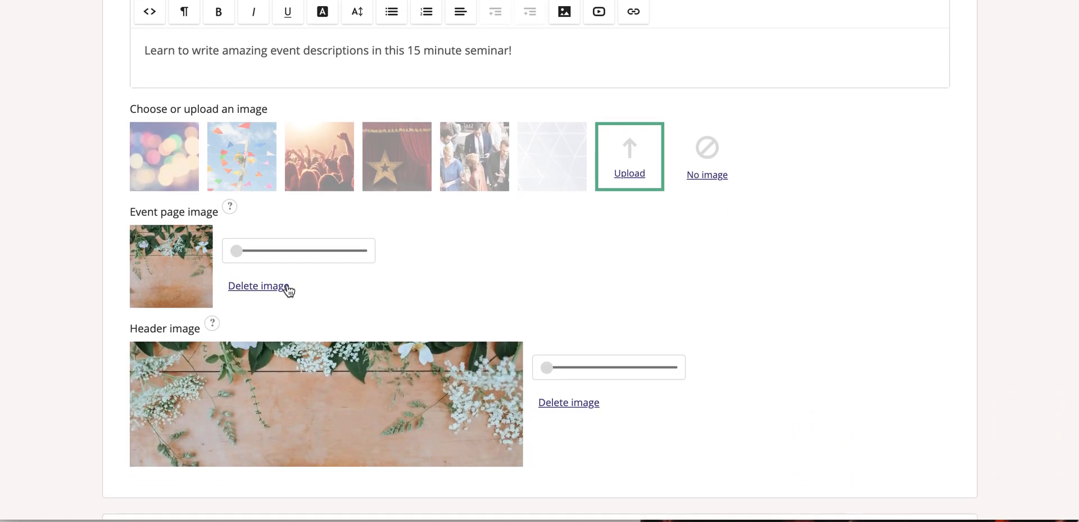
click(257, 286)
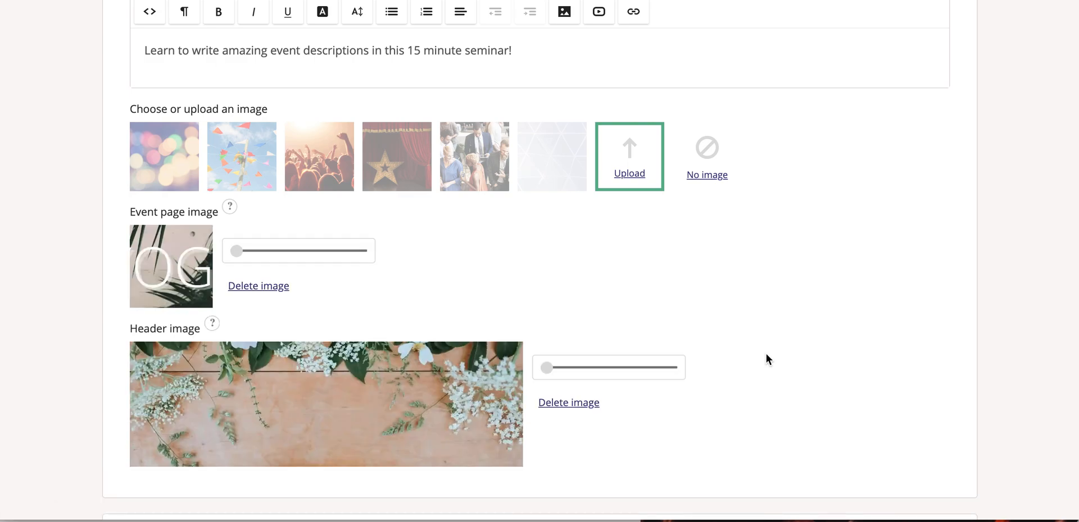
scroll(766, 353, down, 3)
scroll(766, 353, down, 2)
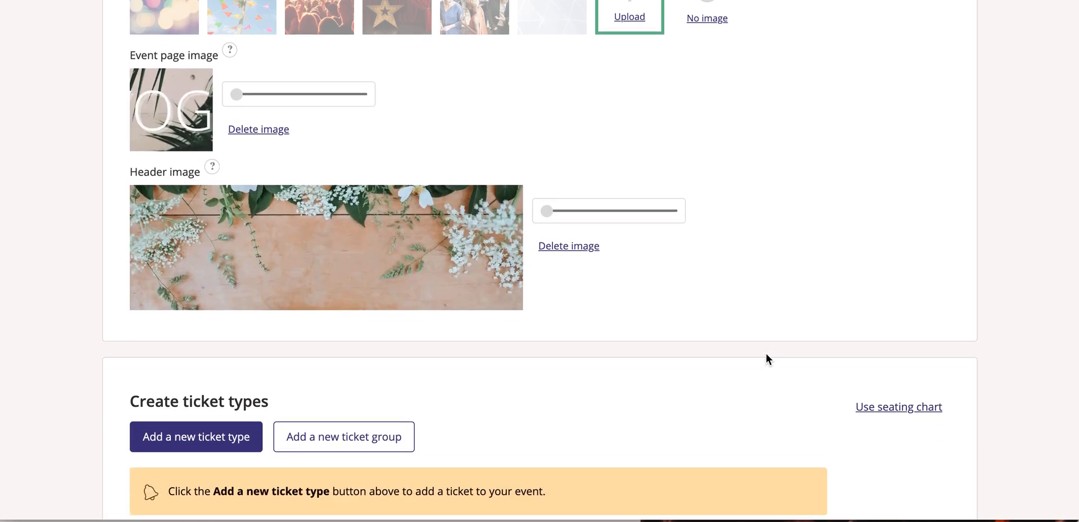
scroll(765, 353, down, 2)
scroll(765, 353, down, 1)
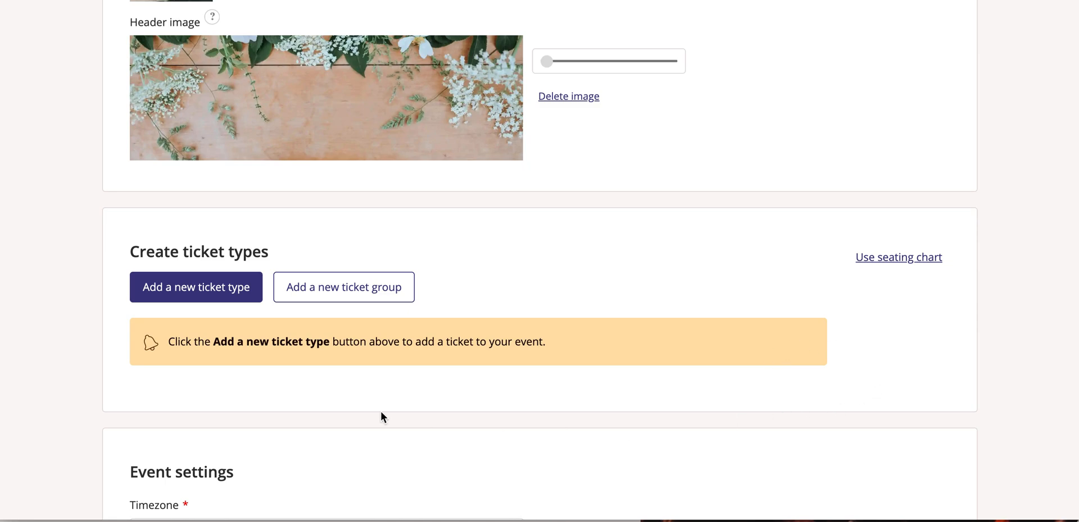
Add a General Admission ticket type: price 10.00, quantity 30, booking fee 0.60, and save it
click(252, 289)
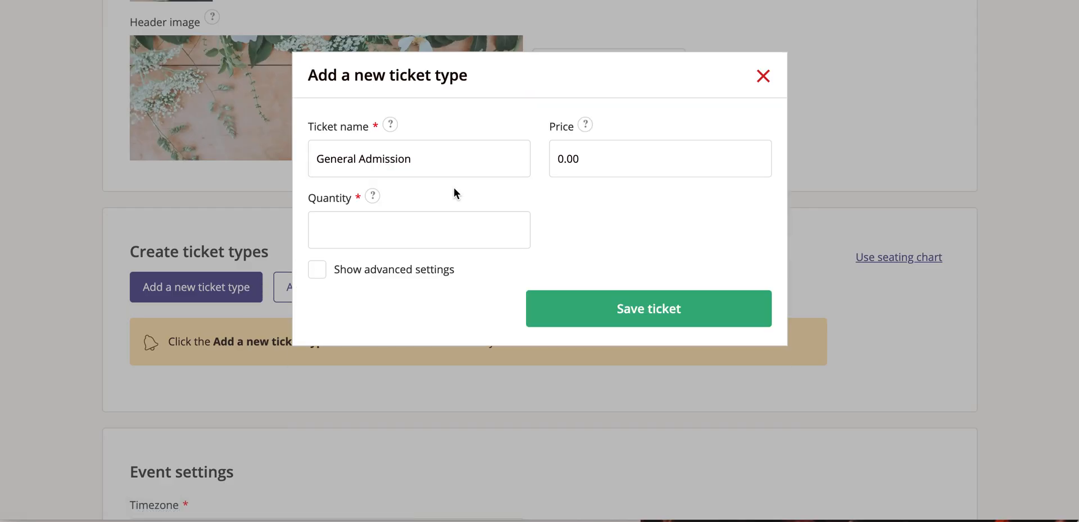
click(609, 162)
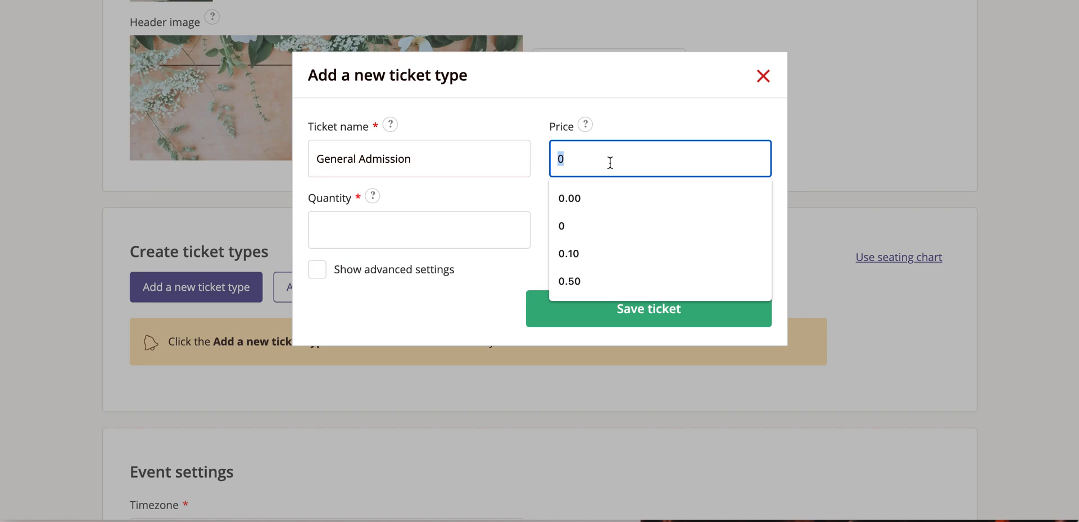
text(10)
click(605, 198)
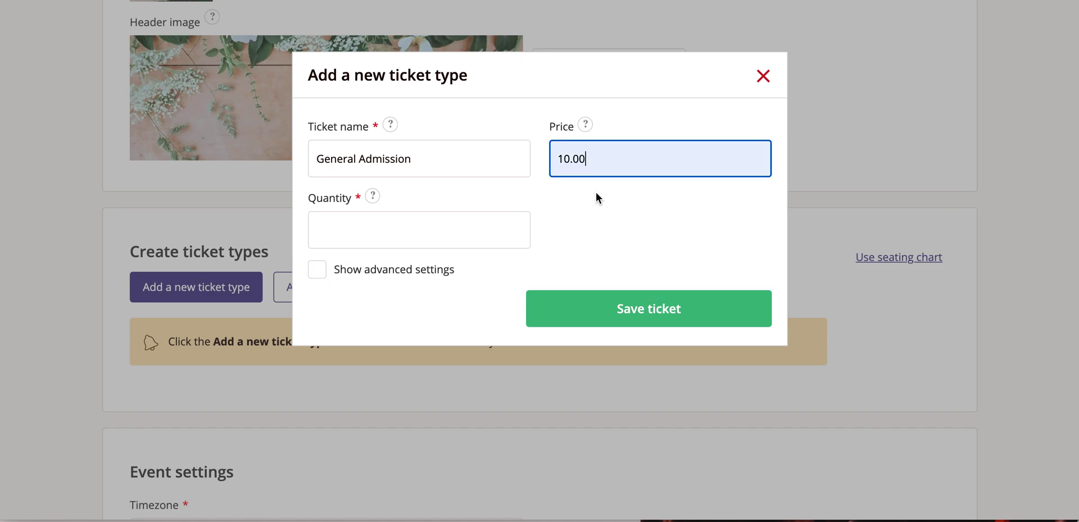
click(472, 229)
text(30)
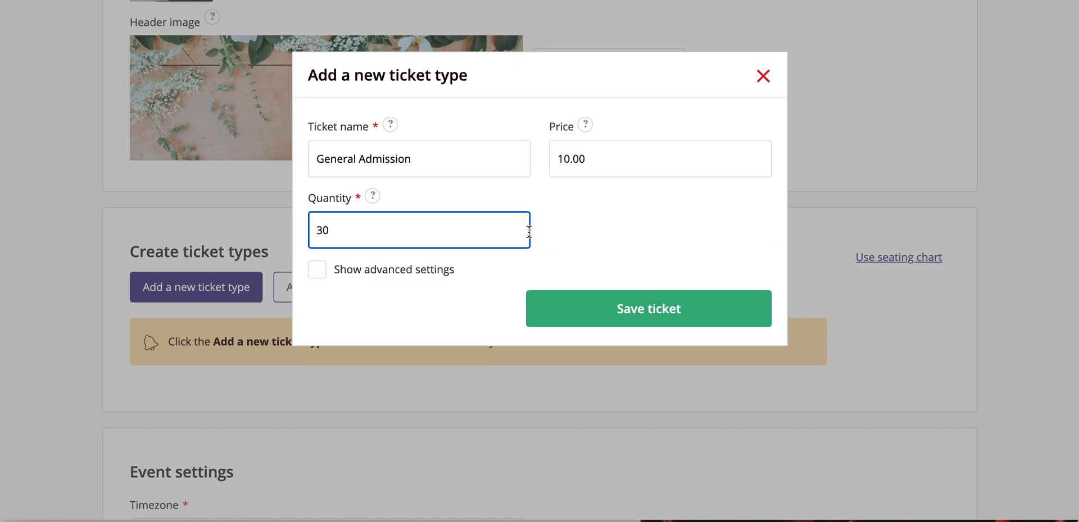
click(381, 276)
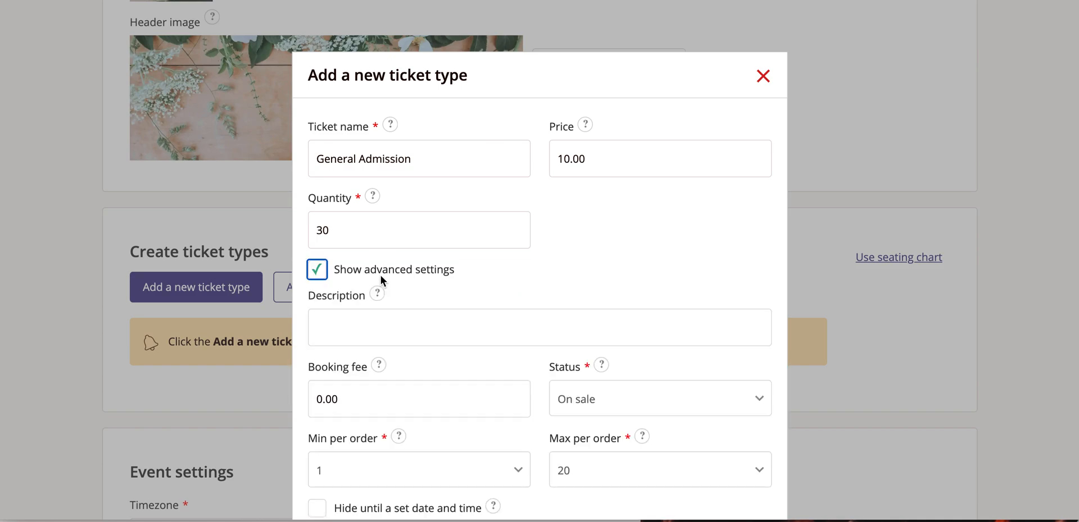
scroll(483, 296, down, 4)
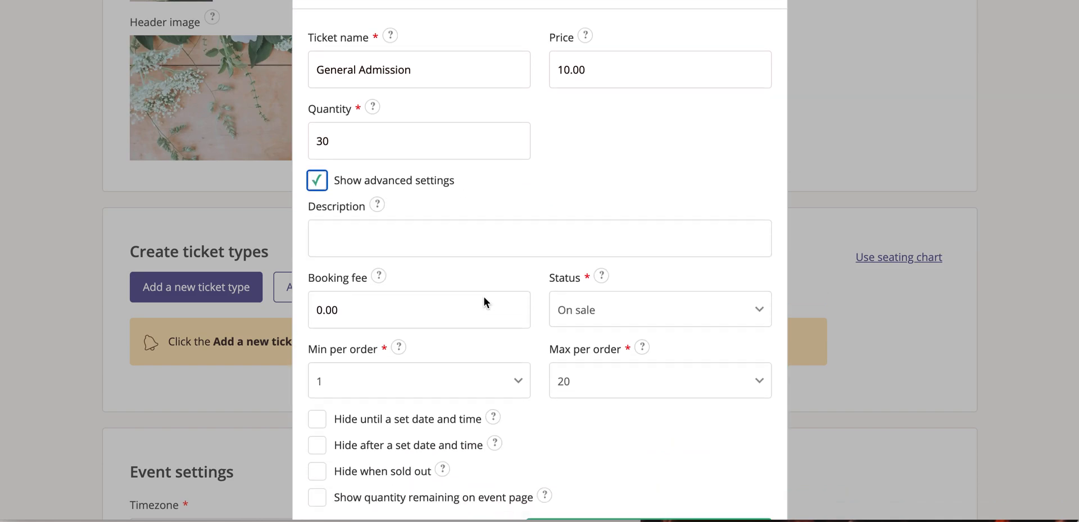
click(424, 255)
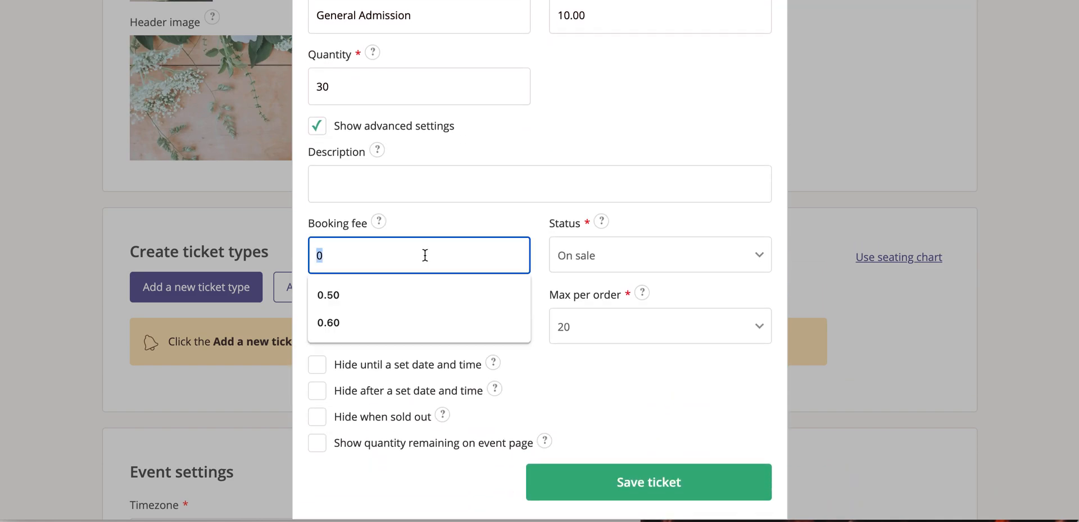
text(60)
text(.60)
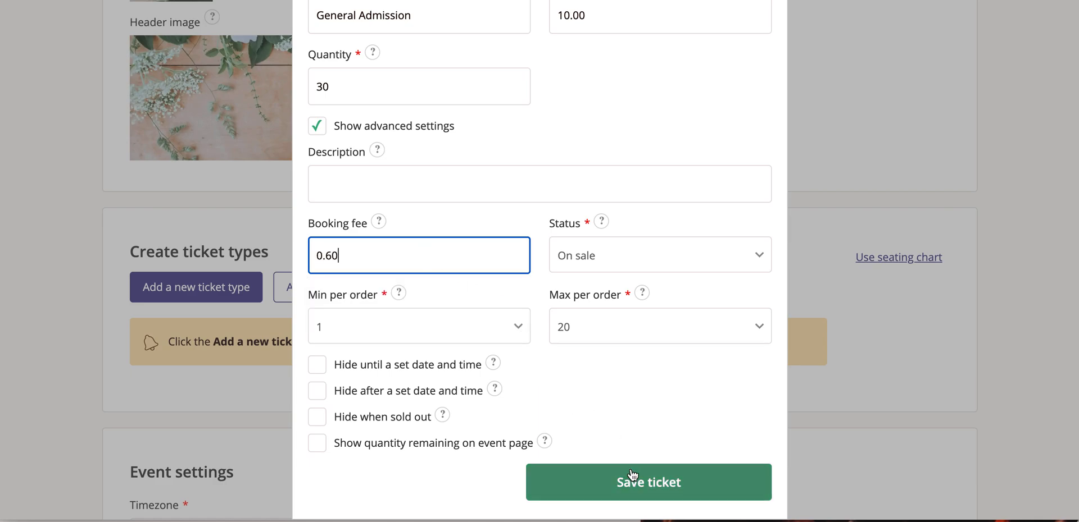
click(634, 480)
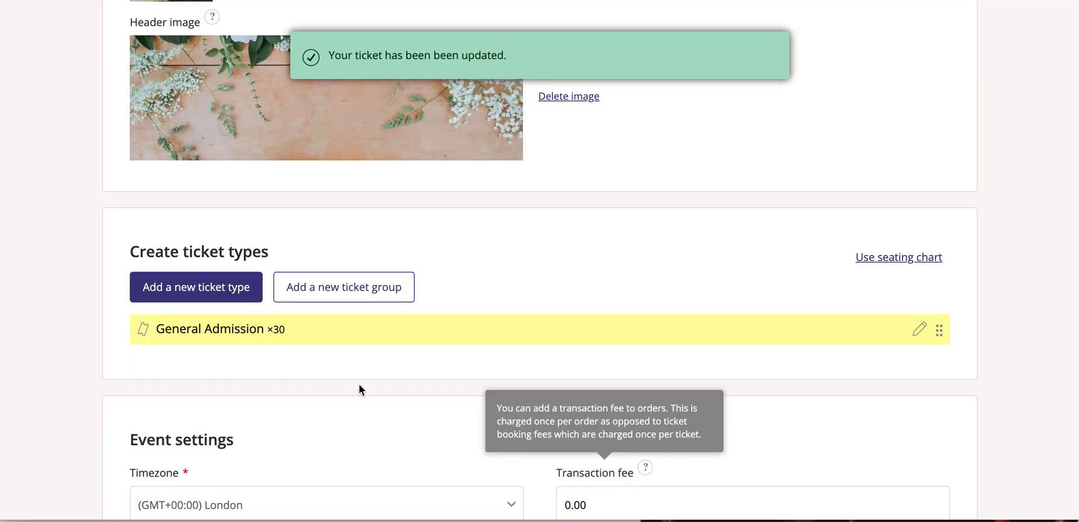
Add a Concession ticket type priced 5.00 with 30 tickets and save it
click(214, 294)
text(Concession)
click(572, 165)
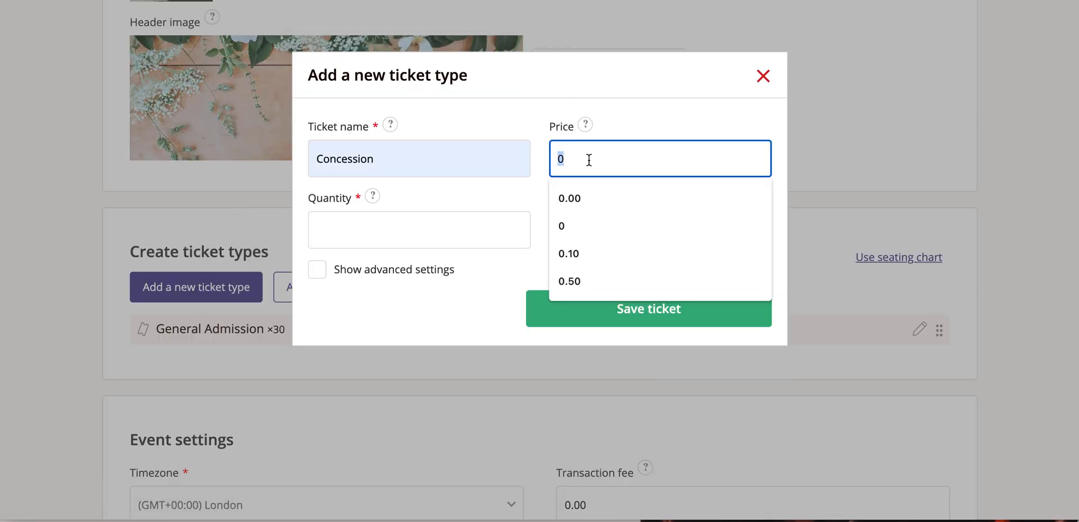
text(5)
click(569, 199)
click(475, 230)
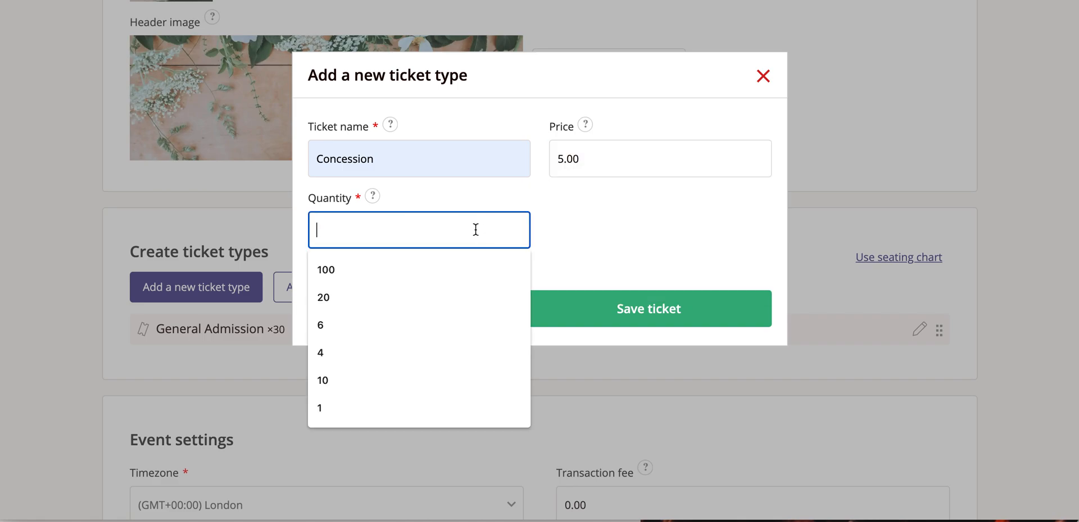
text(30)
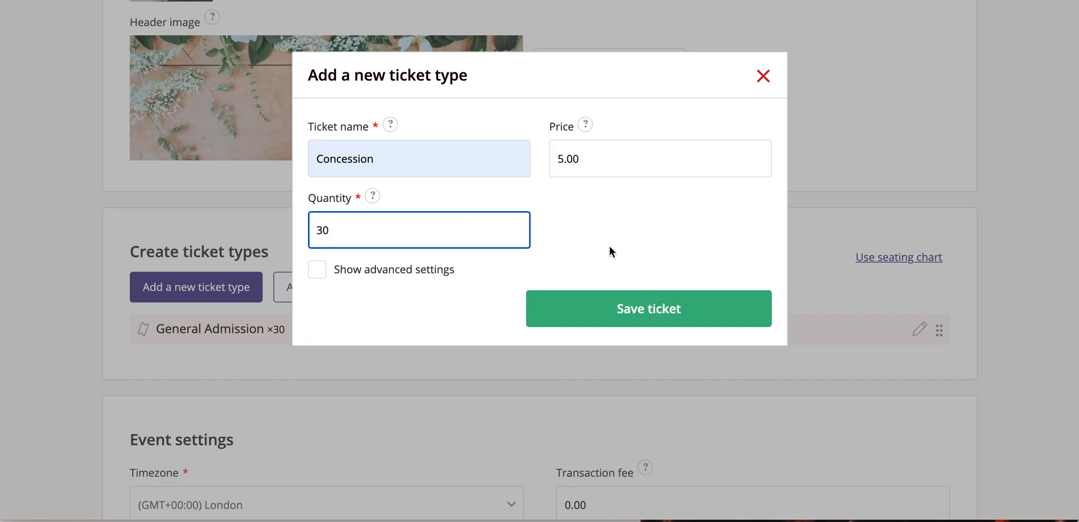
click(619, 308)
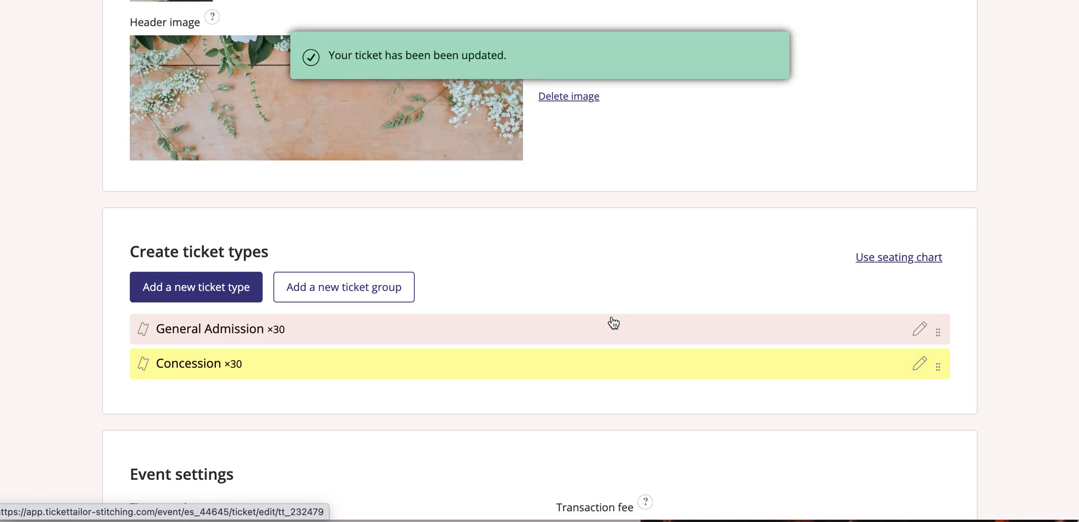
Create the group 'Buy tickets for the workshop' holding General Admission and Concession, max quantity 30
click(363, 288)
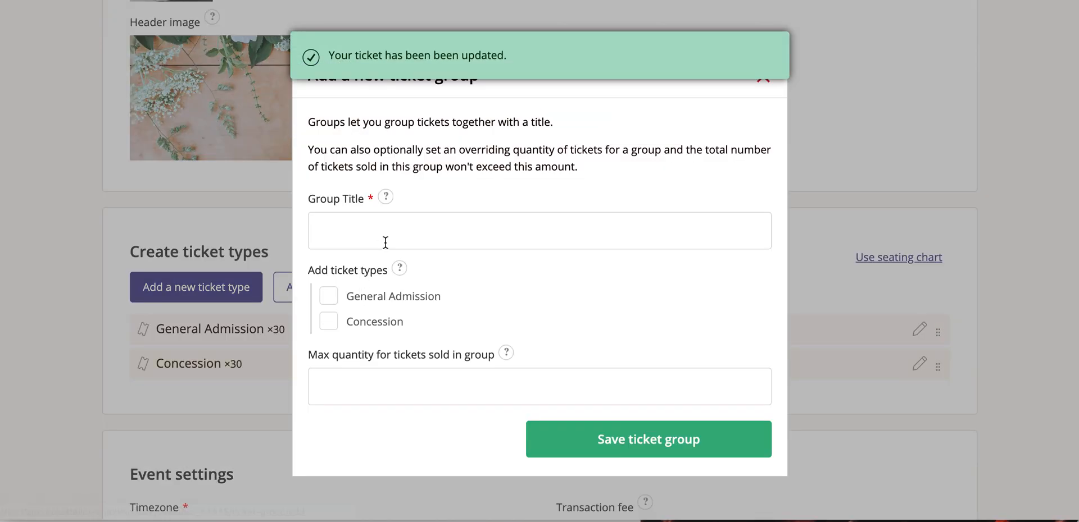
click(385, 236)
text(Buy tickets for the workshop)
click(414, 273)
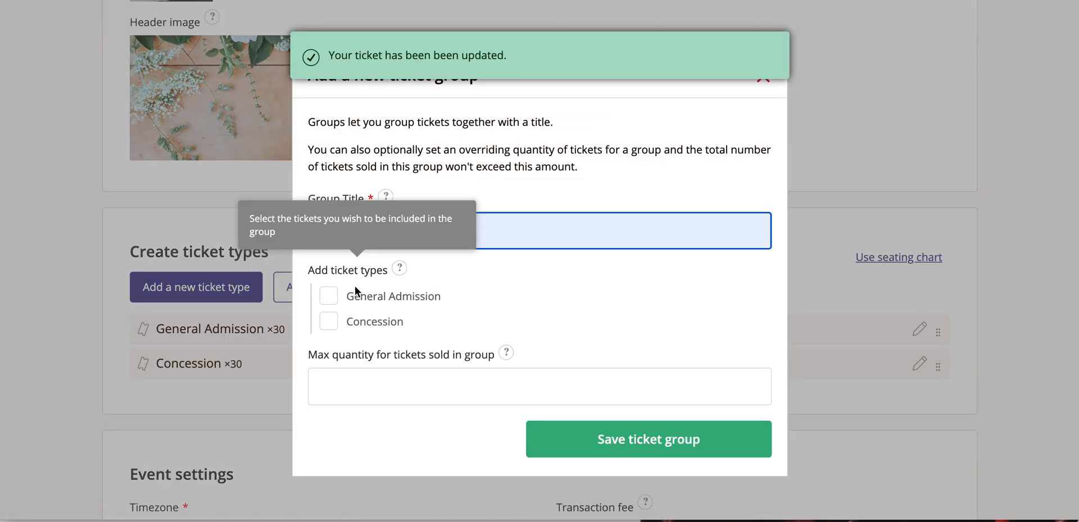
click(328, 295)
click(328, 322)
click(337, 386)
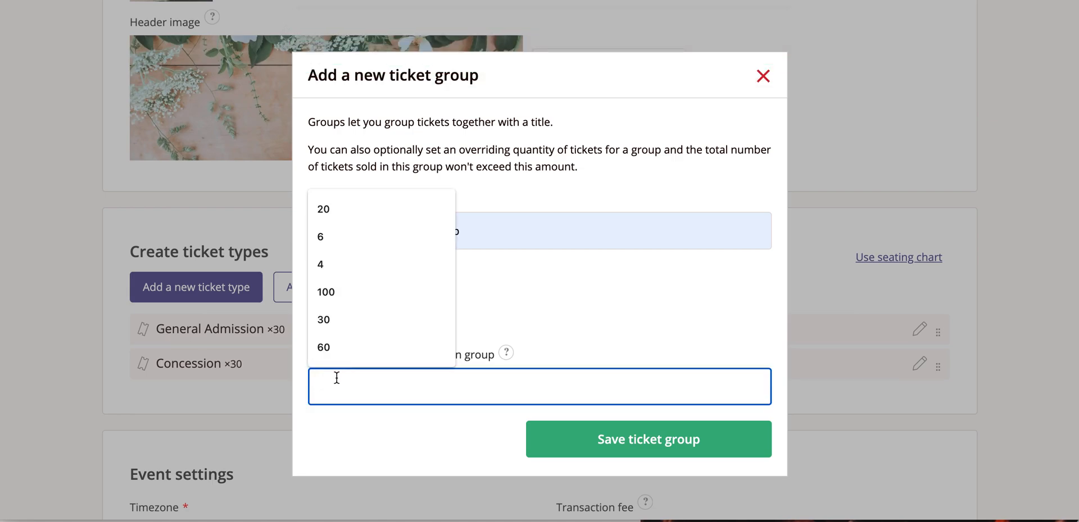
text(30)
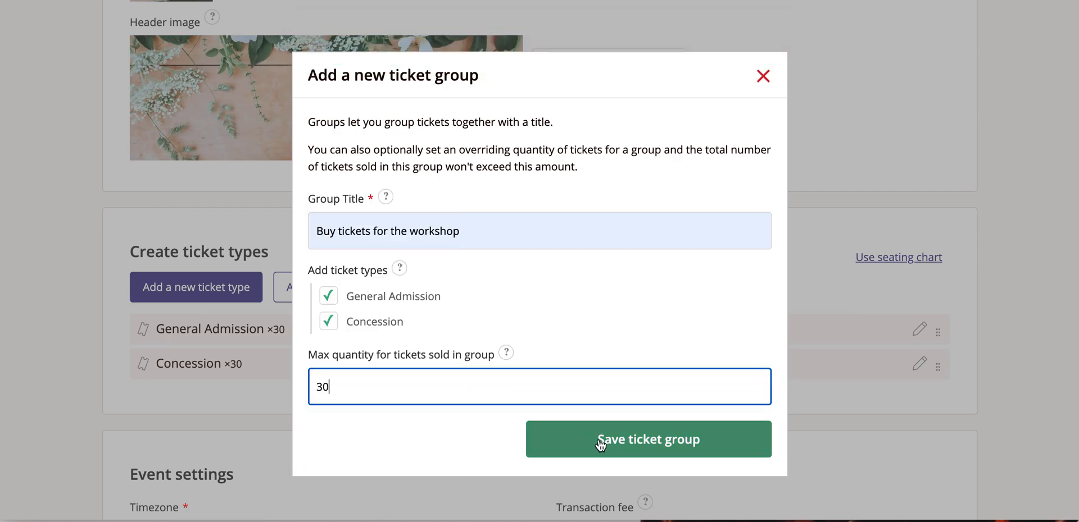
click(600, 442)
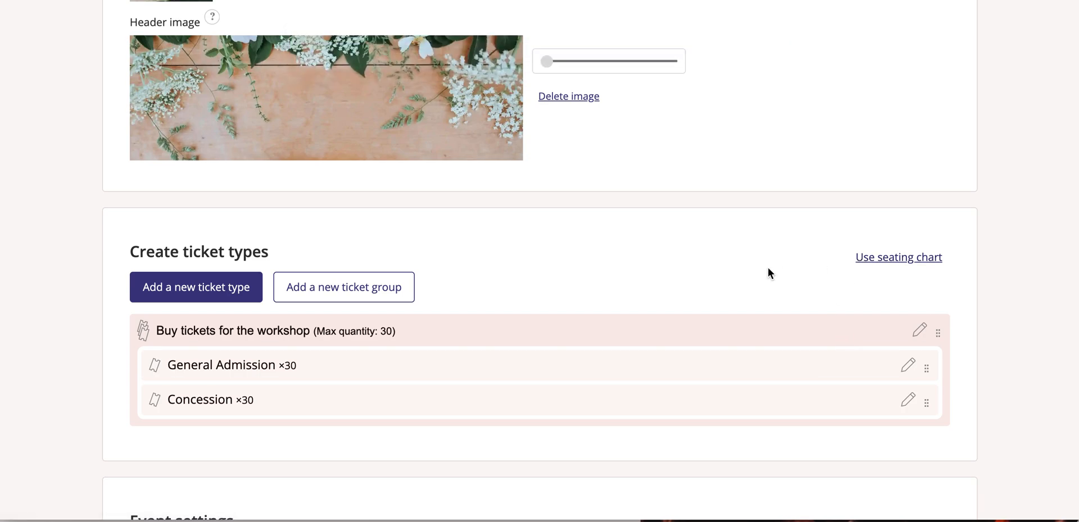
scroll(768, 267, down, 3)
scroll(768, 268, down, 3)
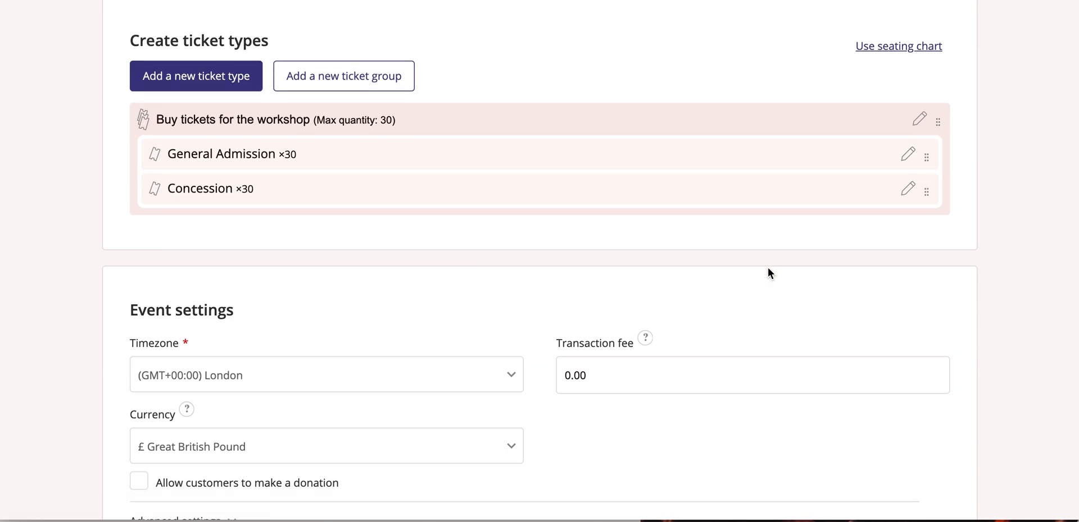
scroll(768, 273, down, 3)
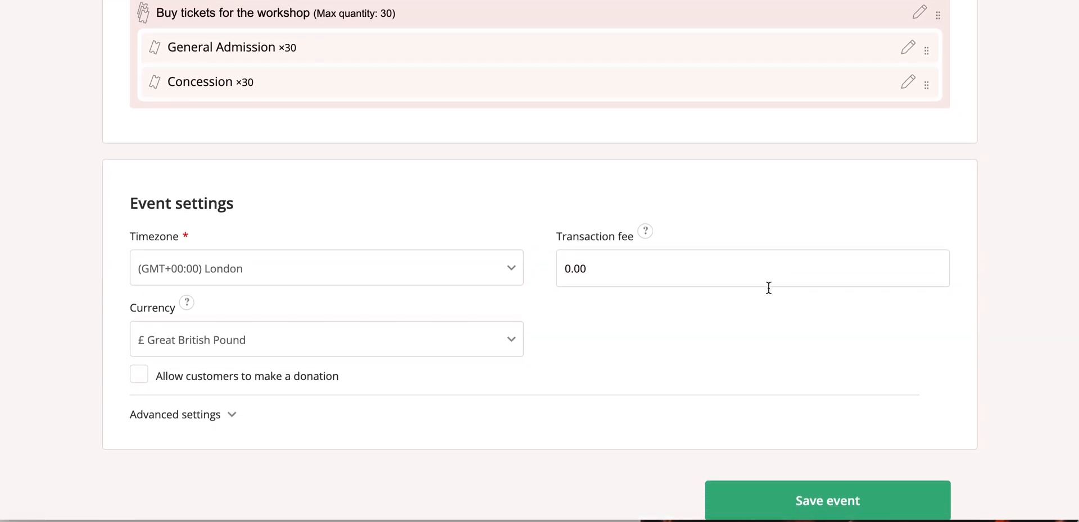
scroll(403, 458, down, 1)
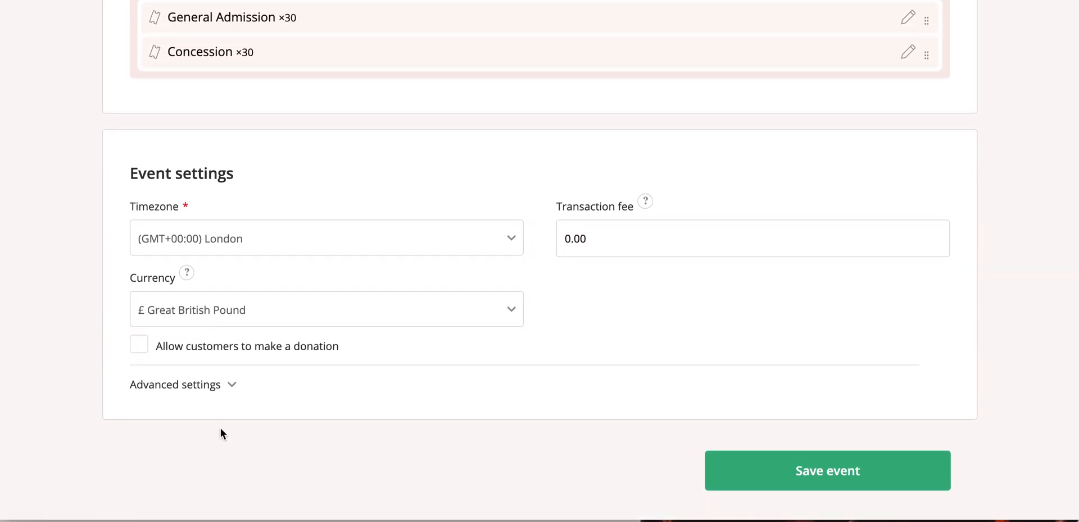
Review the advanced event settings and save the Writers workshop event as a draft
click(214, 390)
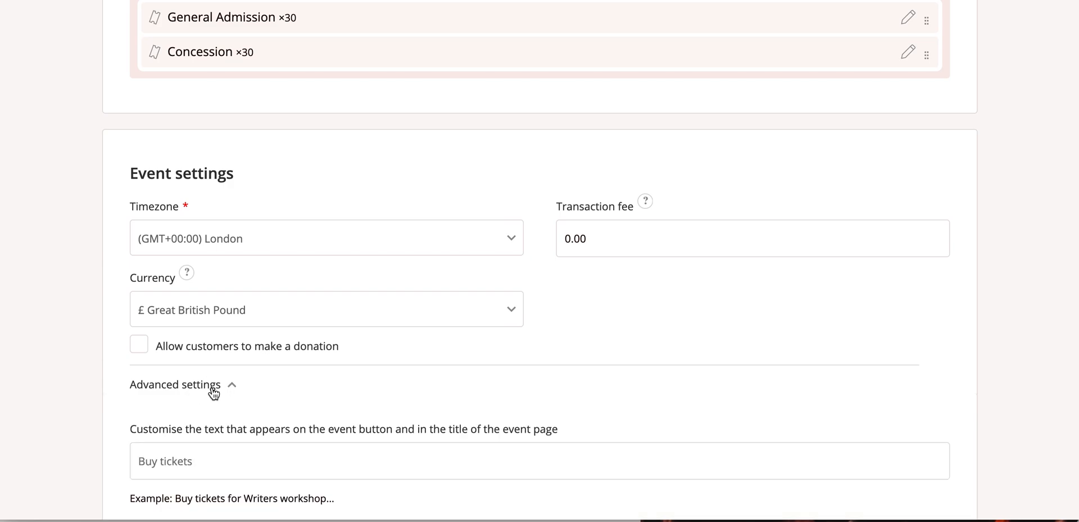
scroll(213, 394, down, 3)
scroll(212, 387, down, 3)
scroll(212, 388, down, 2)
scroll(211, 388, down, 2)
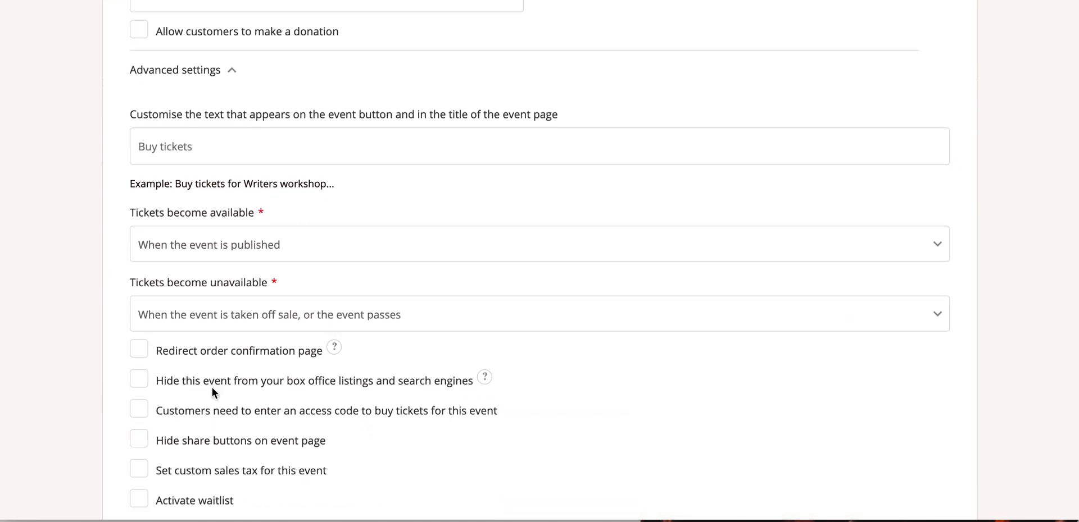
scroll(211, 388, down, 2)
scroll(211, 387, down, 1)
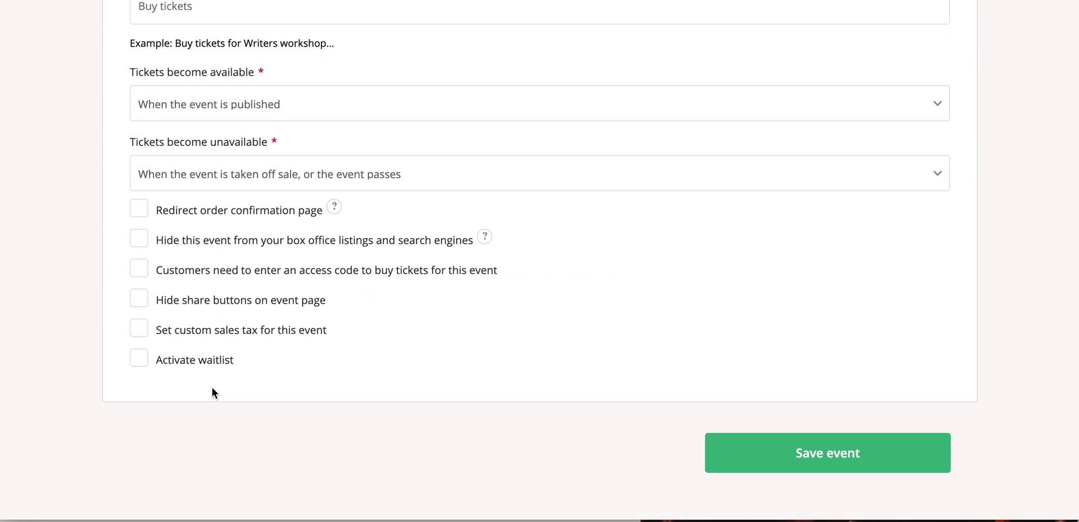
click(735, 455)
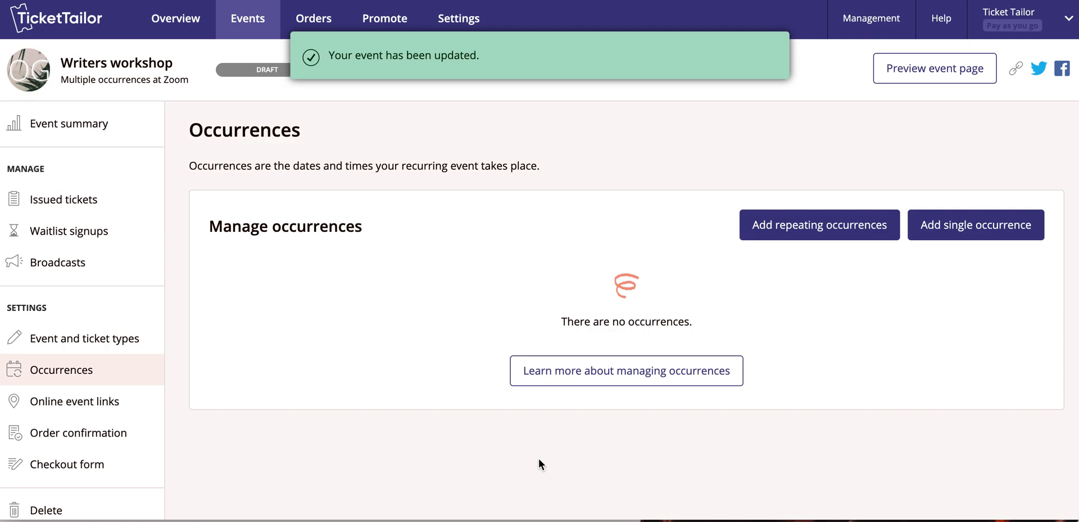
Start repeating occurrences with a first slot from 05:00 PM to 05:15 PM
click(843, 243)
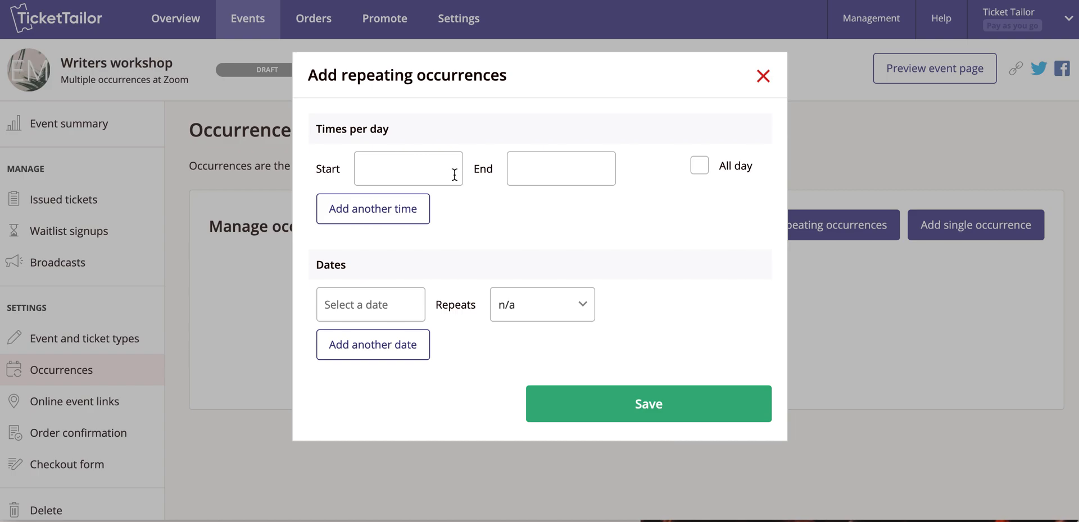
click(451, 171)
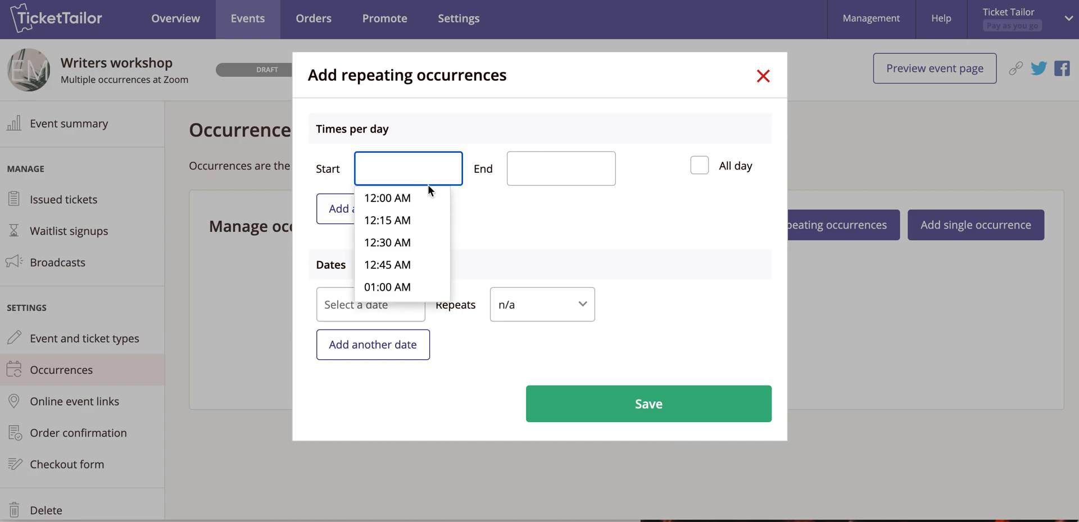
text(17)
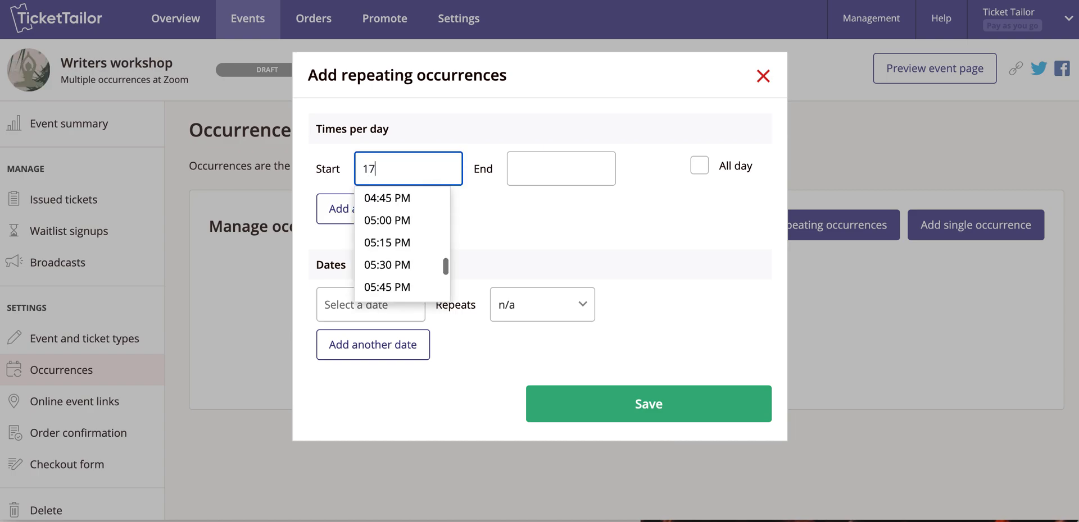
text(:00)
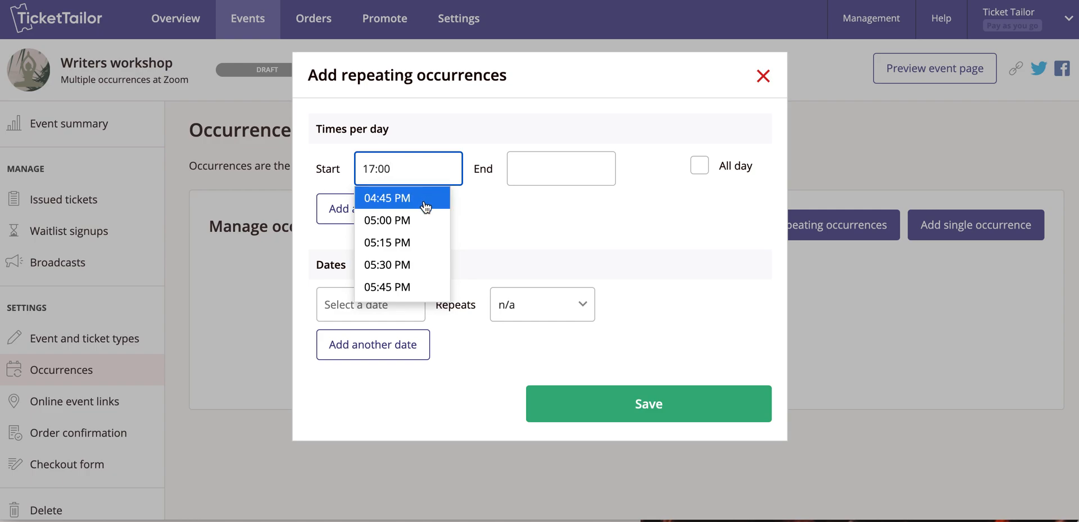
click(404, 221)
click(562, 173)
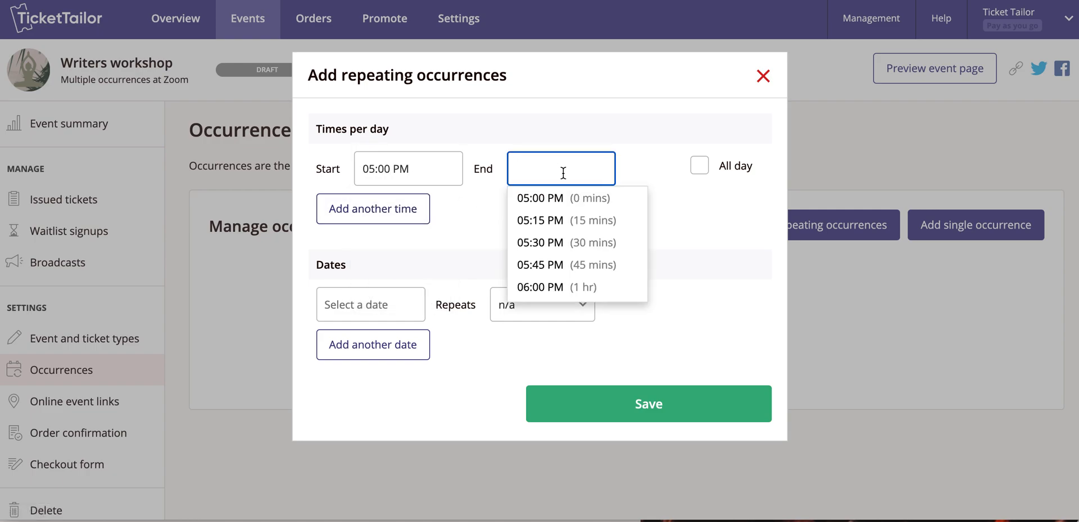
click(557, 220)
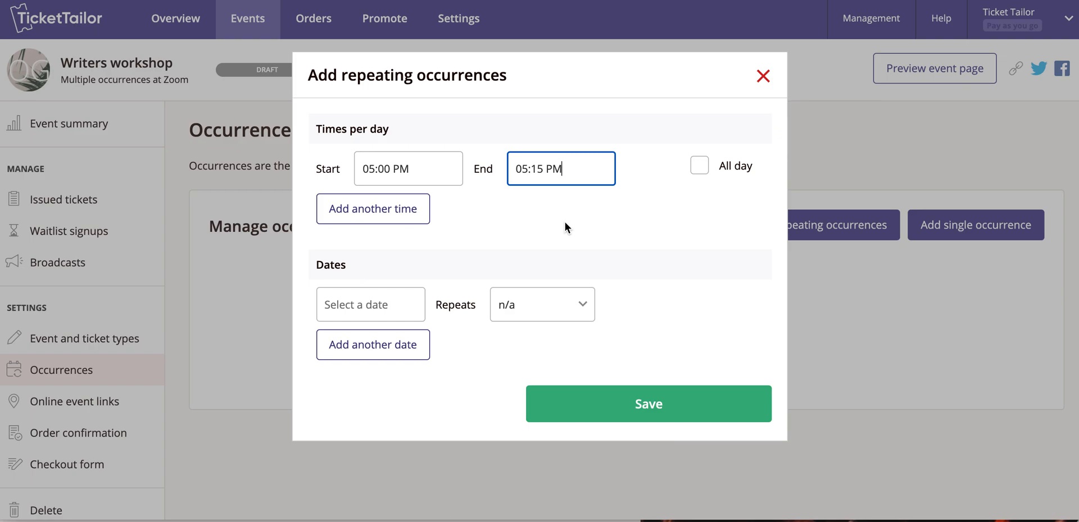
Add a 05:15–05:30 PM slot, then two more slots for 05:30 and 05:45 PM
click(365, 210)
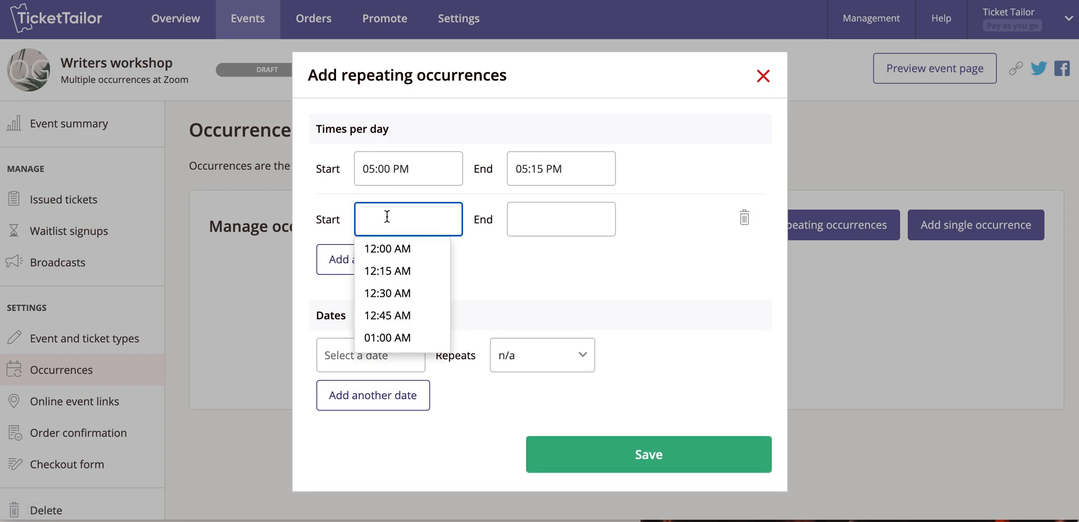
text(17:)
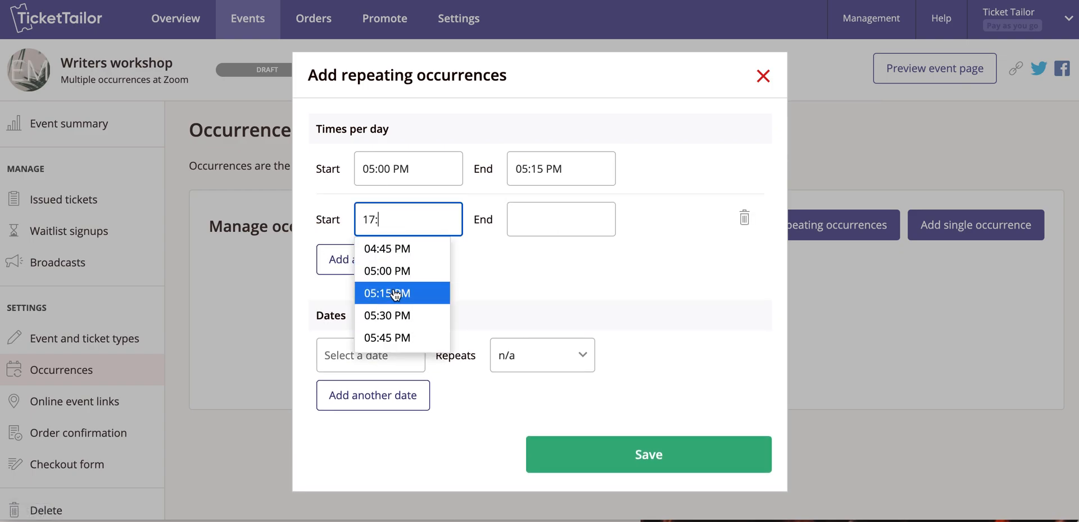
click(387, 293)
click(540, 220)
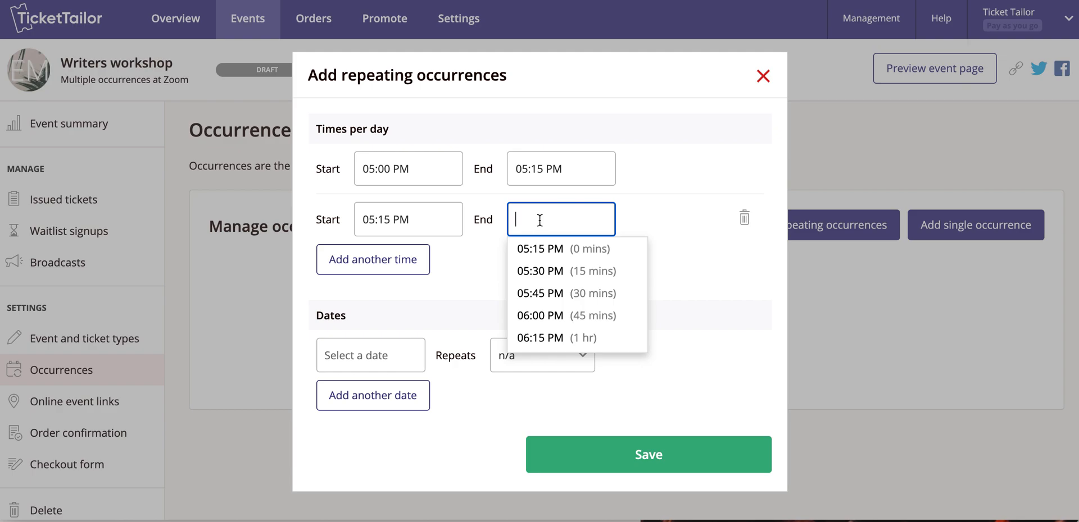
click(539, 270)
click(373, 260)
click(372, 298)
scroll(510, 390, down, 1)
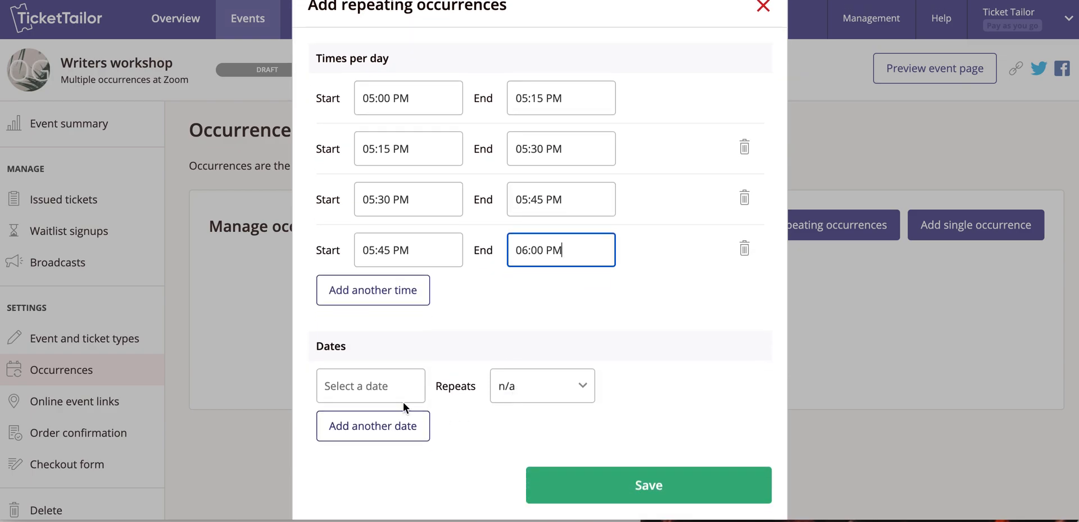
Set occurrence dates Fri 29 Jan 2021 and Sat 30 Jan 2021
click(371, 386)
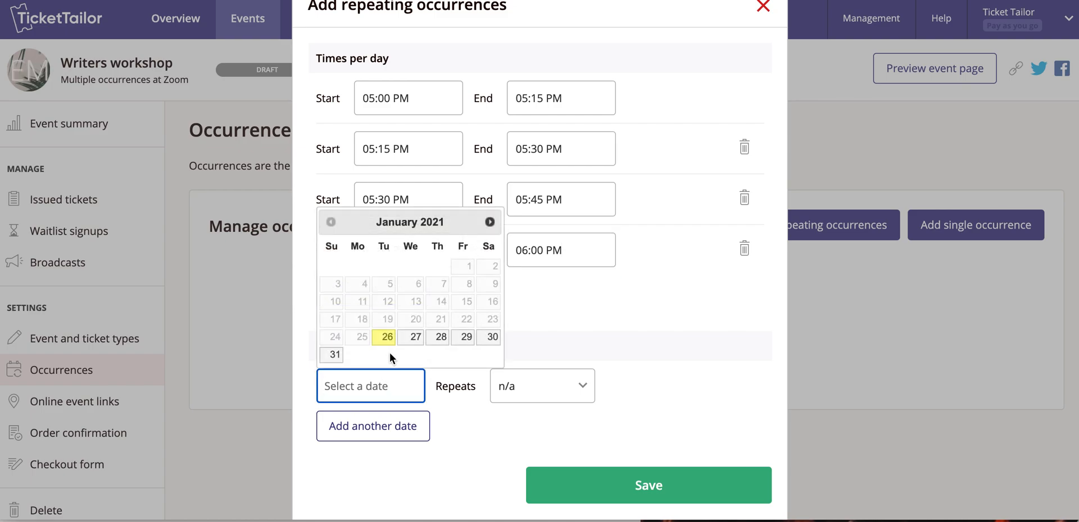
click(466, 337)
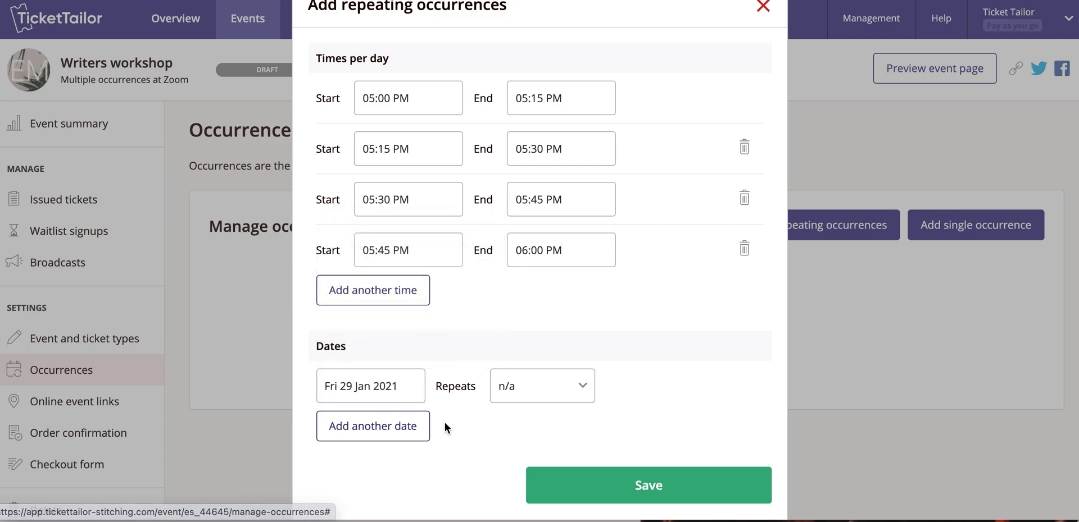
click(388, 426)
click(371, 437)
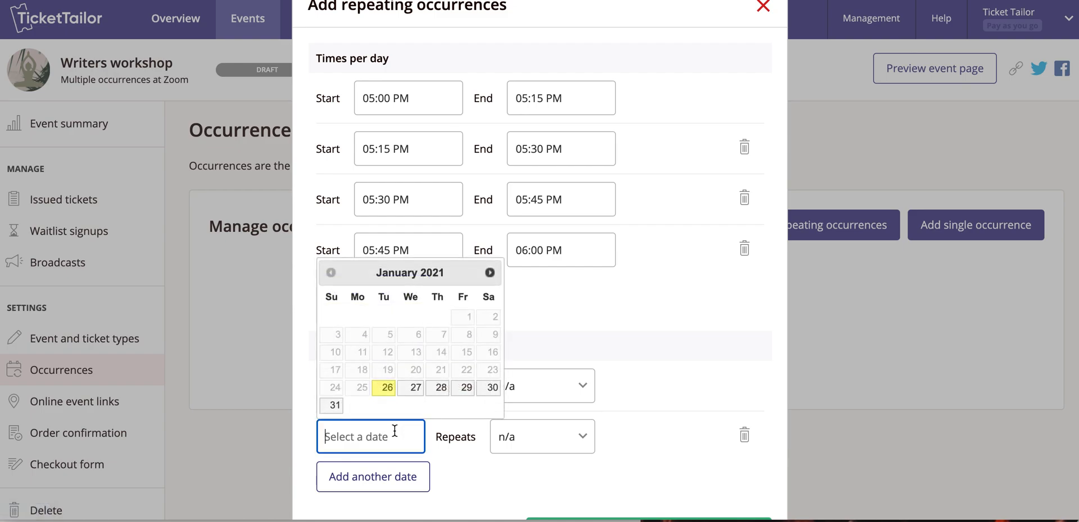
click(493, 388)
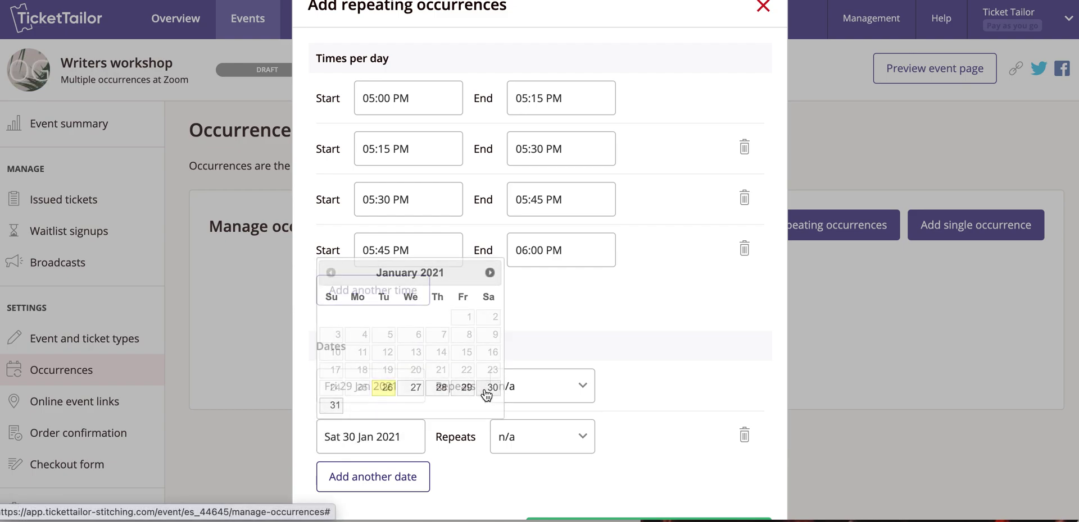
Make the 30 Jan date repeat weekly until Fri 19 Feb 2021 and save the occurrences
click(541, 437)
click(536, 471)
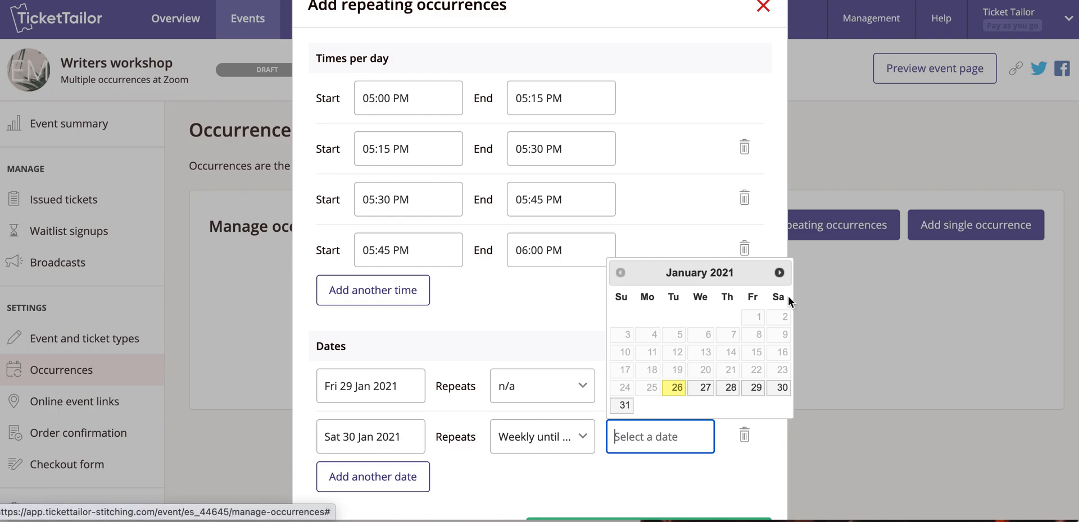
click(779, 272)
click(756, 352)
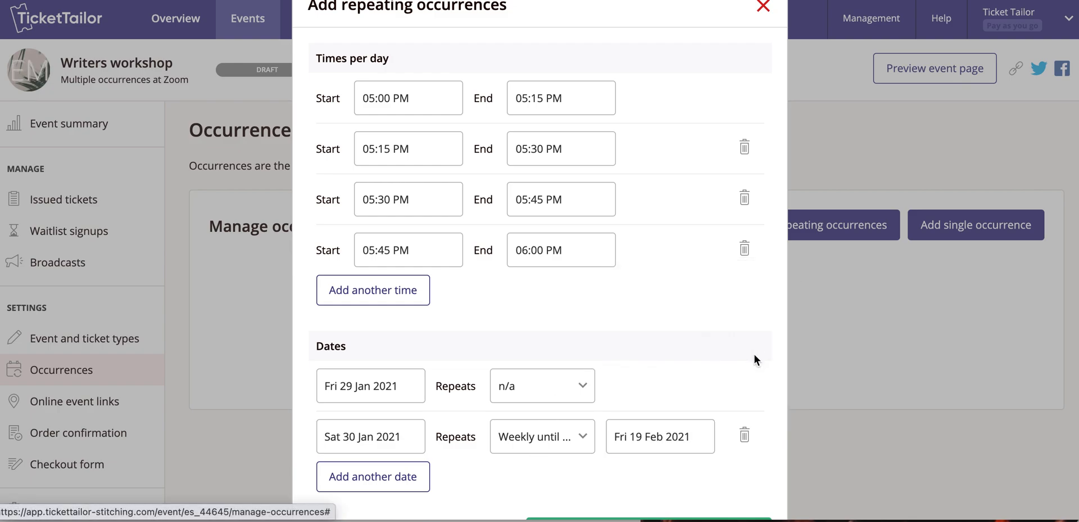
scroll(611, 454, down, 2)
click(609, 485)
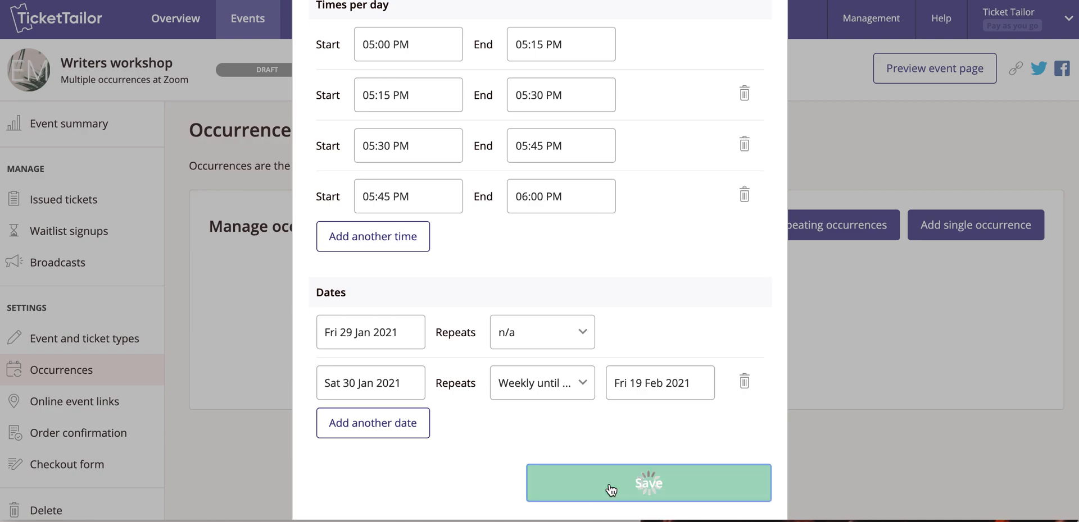